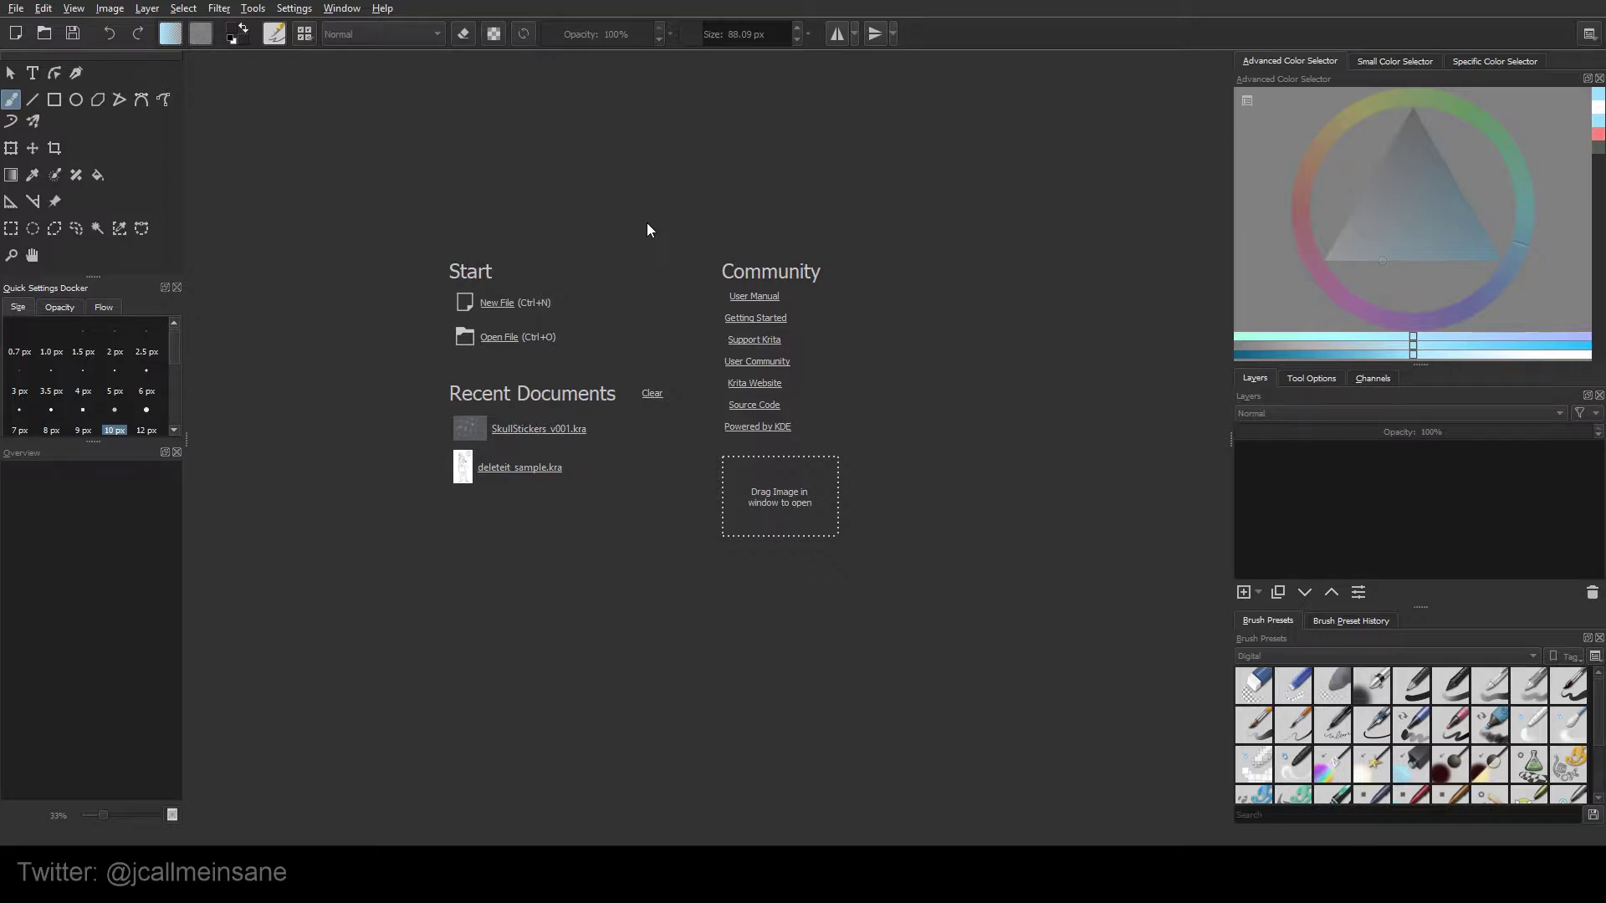
Create a new 3200 × 2400 px document
click(499, 307)
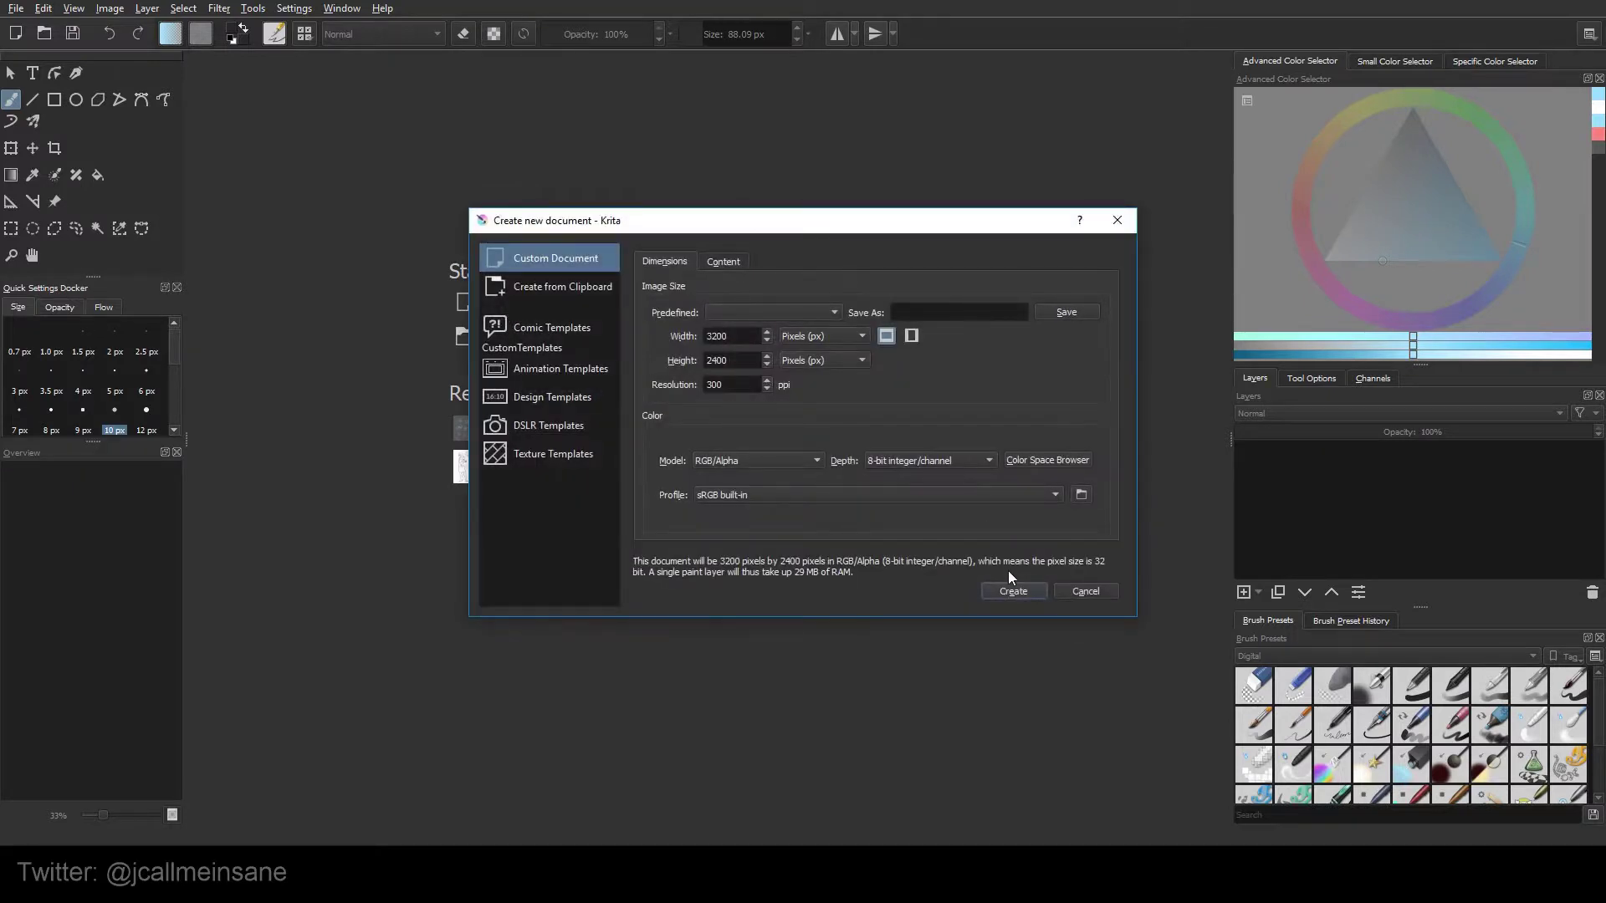
click(1008, 597)
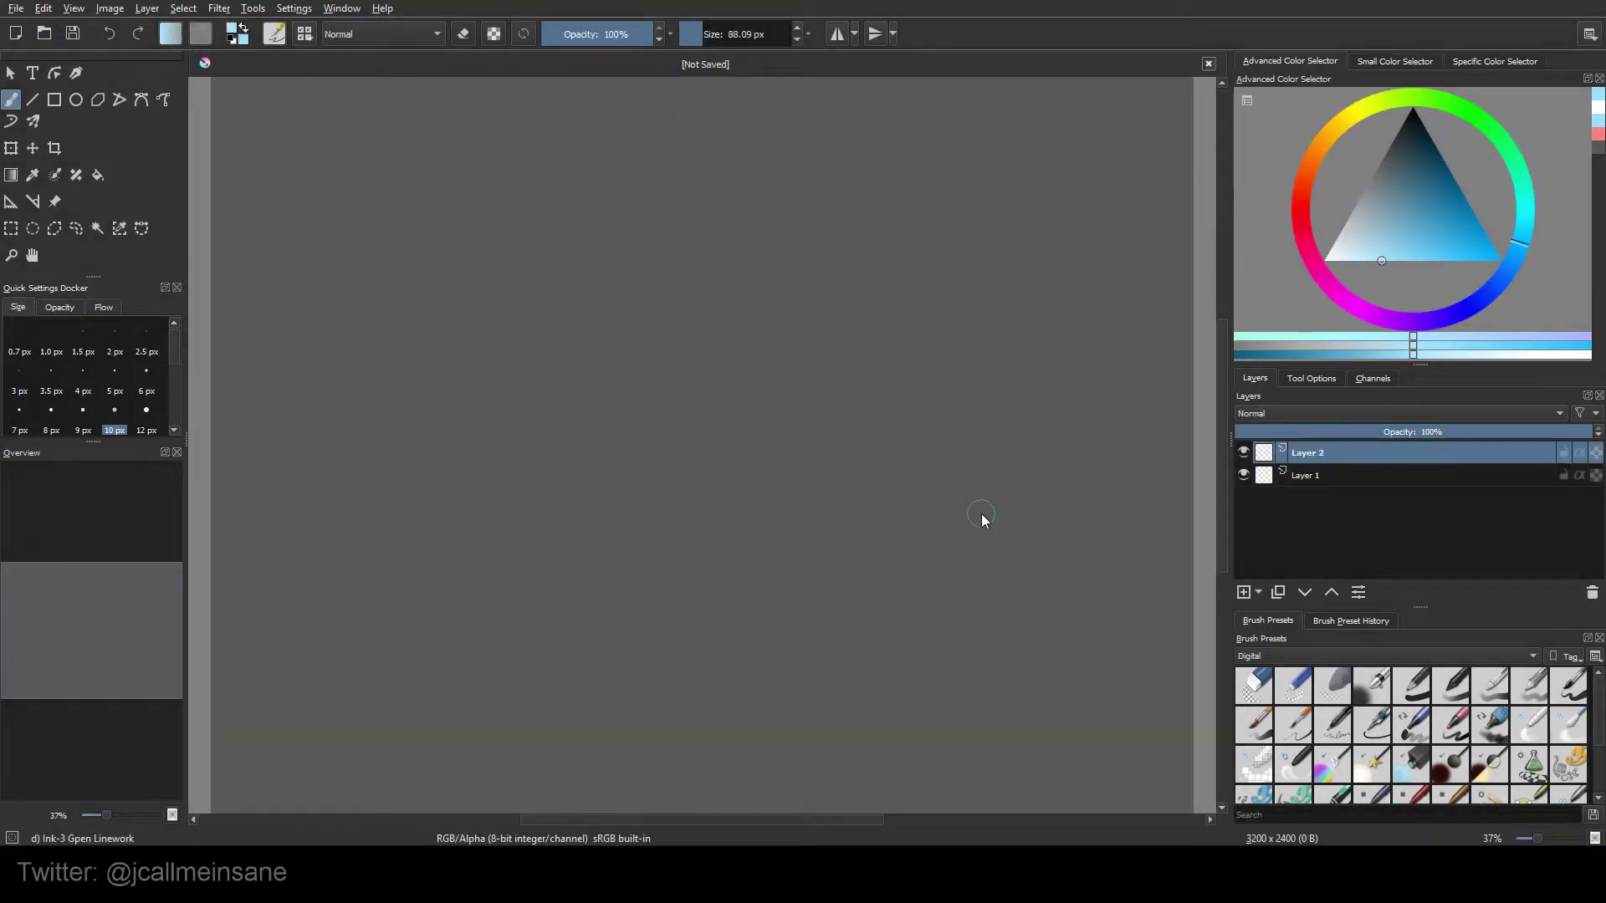
Turn on horizontal mirroring and paint a few mirrored test strokes
click(837, 34)
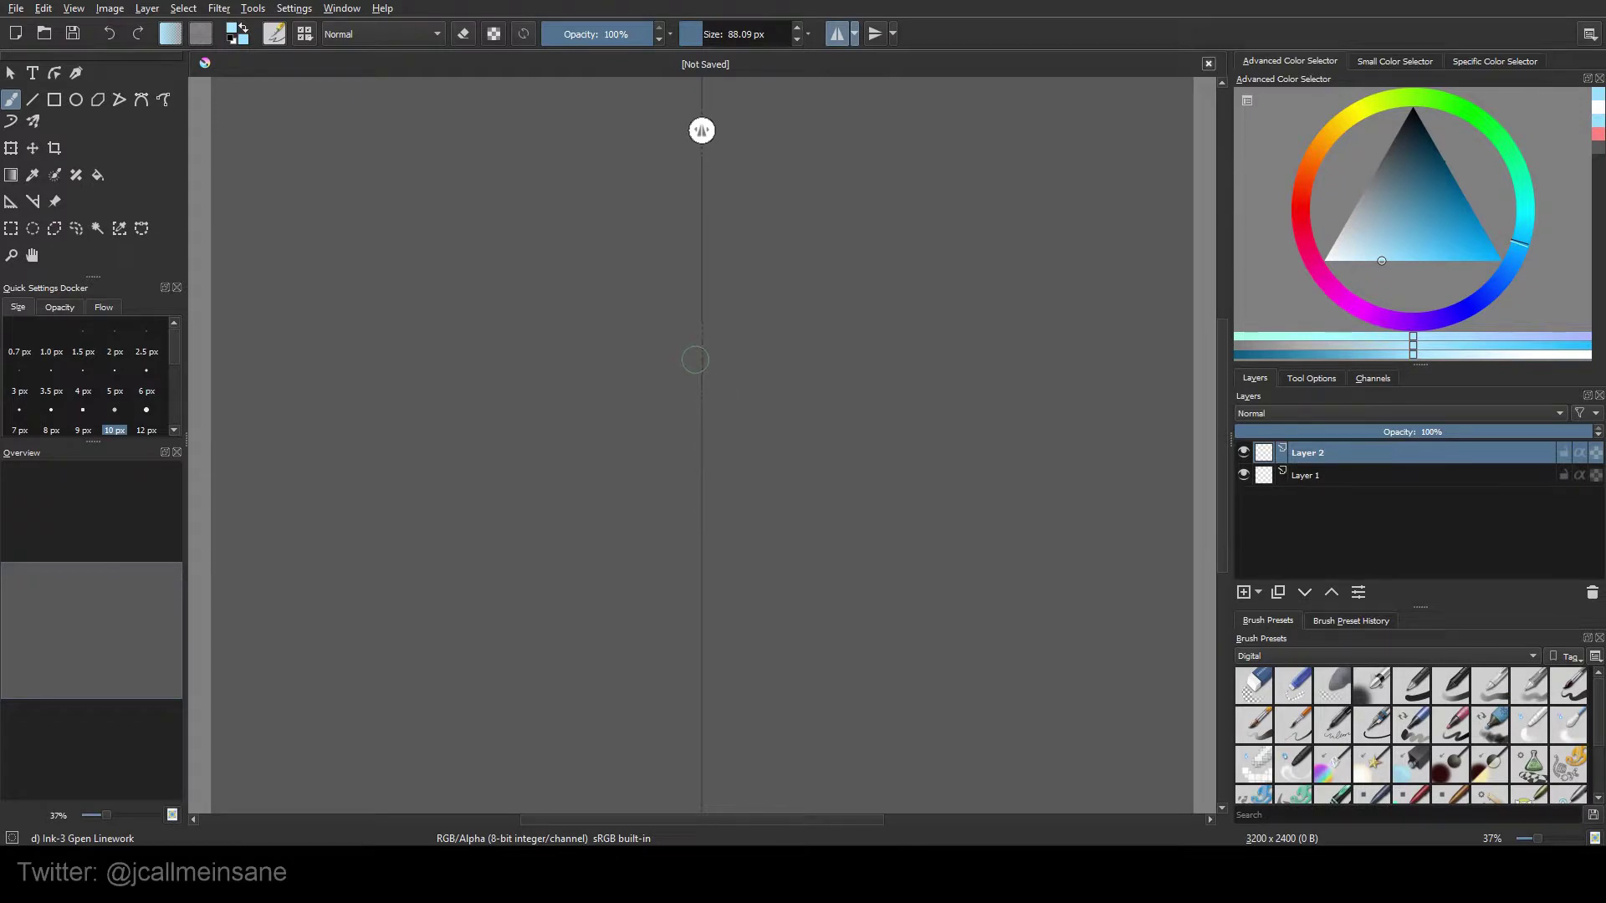
mouse_move(580, 343)
mouse_down()
mouse_move(615, 520)
mouse_move(664, 308)
mouse_up()
drag(591, 351, 608, 493)
drag(589, 381, 589, 535)
drag(588, 536, 699, 532)
Try the circle eraser, then clear the layer and return to a 9 px Gpen brush
right_click(630, 326)
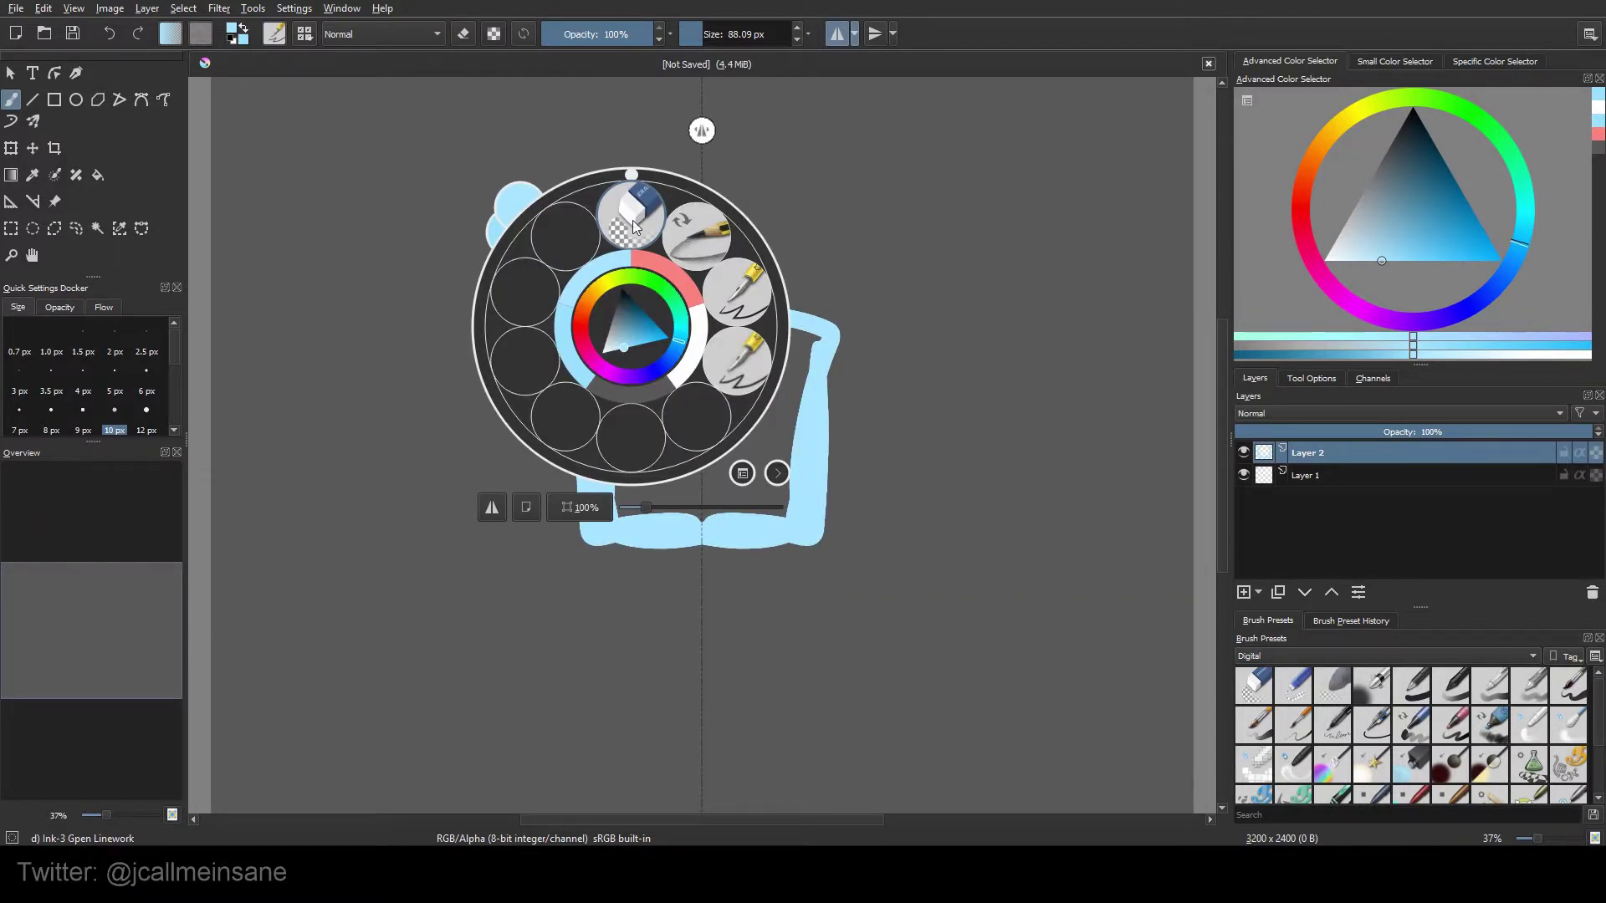
click(634, 227)
mouse_move(596, 330)
mouse_down()
mouse_move(617, 532)
mouse_move(590, 317)
mouse_move(605, 447)
mouse_move(625, 320)
mouse_up()
key(ctrl+z)
key(ctrl+z)
key(ctrl+z)
key(ctrl+z)
key(ctrl+z)
key(ctrl+z)
key(ctrl+z)
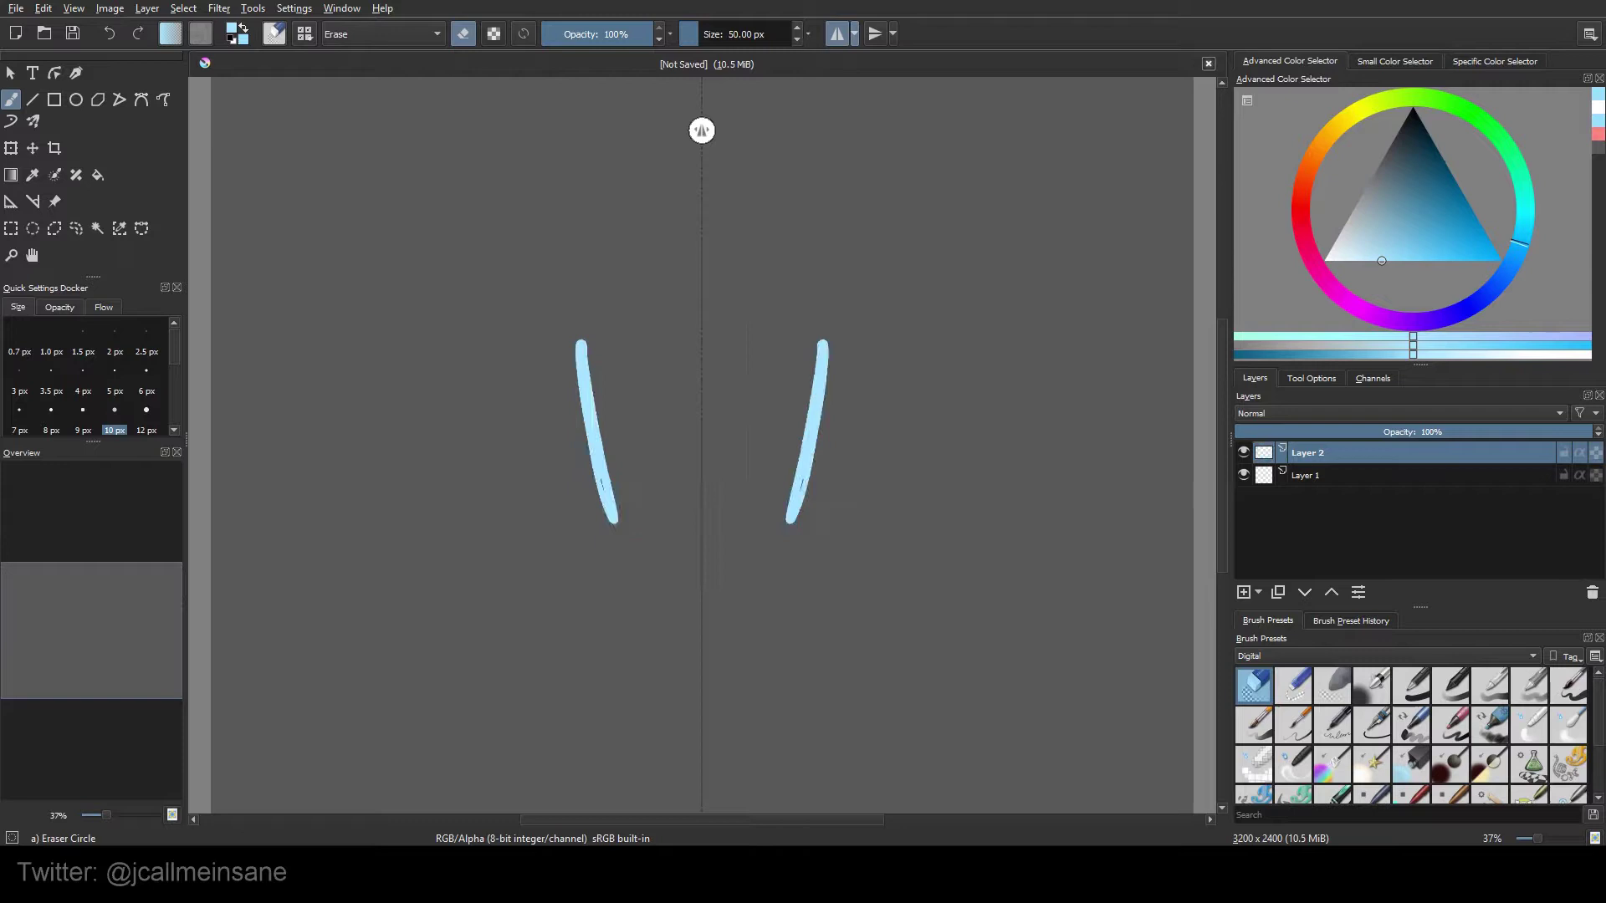
key(Delete)
right_click(632, 351)
click(720, 383)
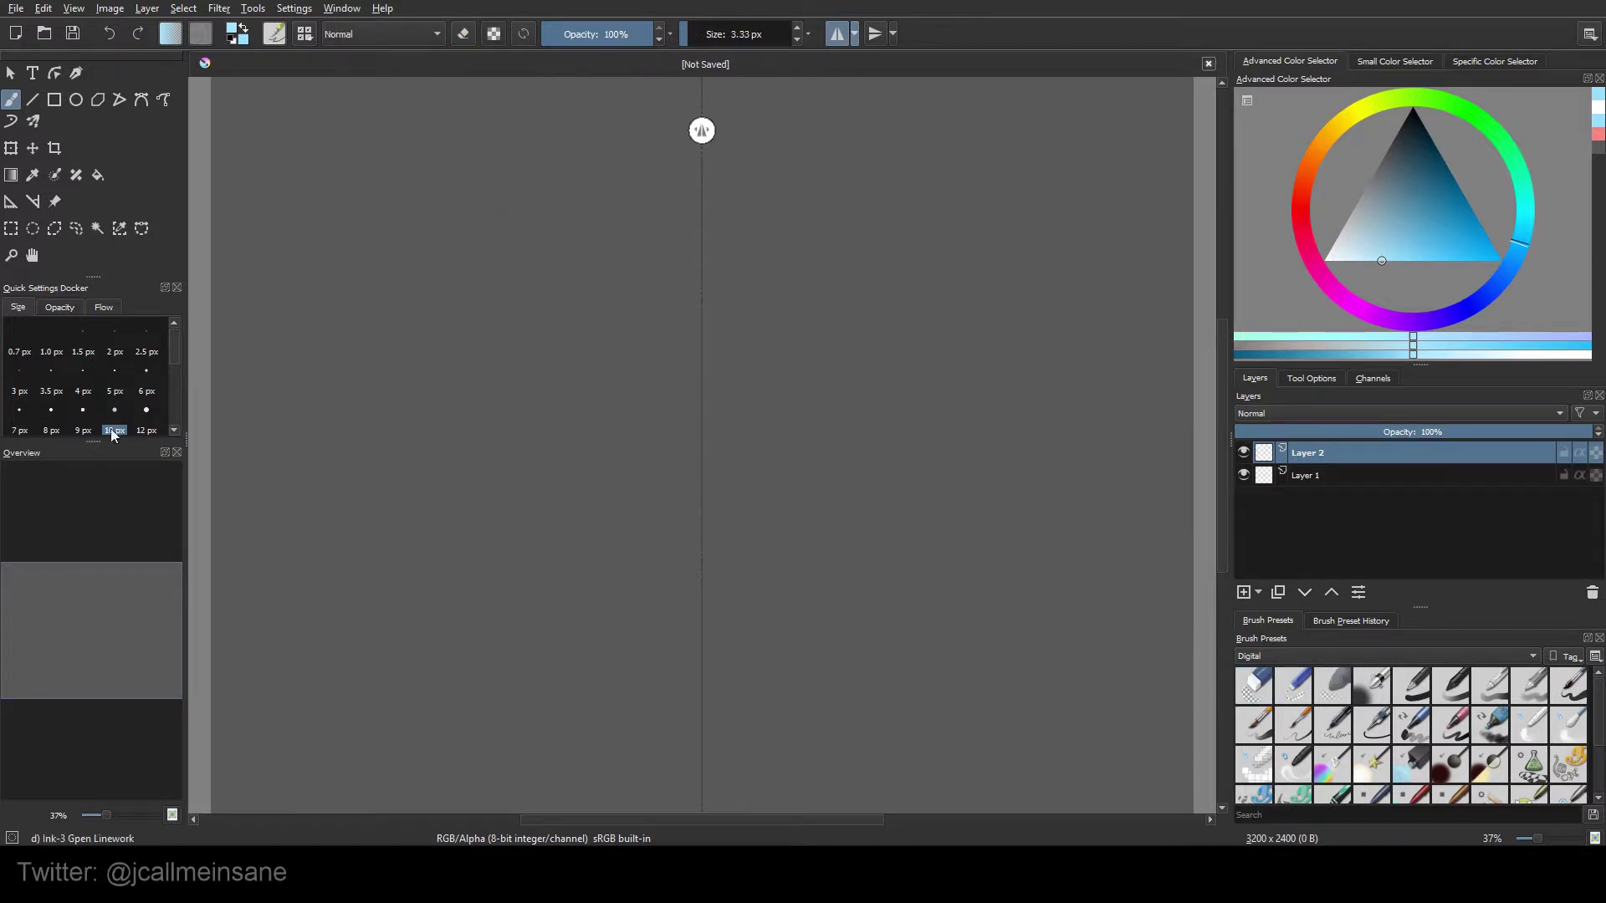
click(83, 429)
Sketch a mirrored square box frame, reinforcing its top, sides and bottom edge
drag(710, 296, 813, 299)
mouse_move(748, 297)
mouse_down()
mouse_move(838, 304)
mouse_move(826, 472)
mouse_move(846, 292)
mouse_up()
drag(848, 303, 843, 478)
drag(845, 402, 841, 533)
drag(758, 550, 841, 549)
drag(646, 548, 694, 542)
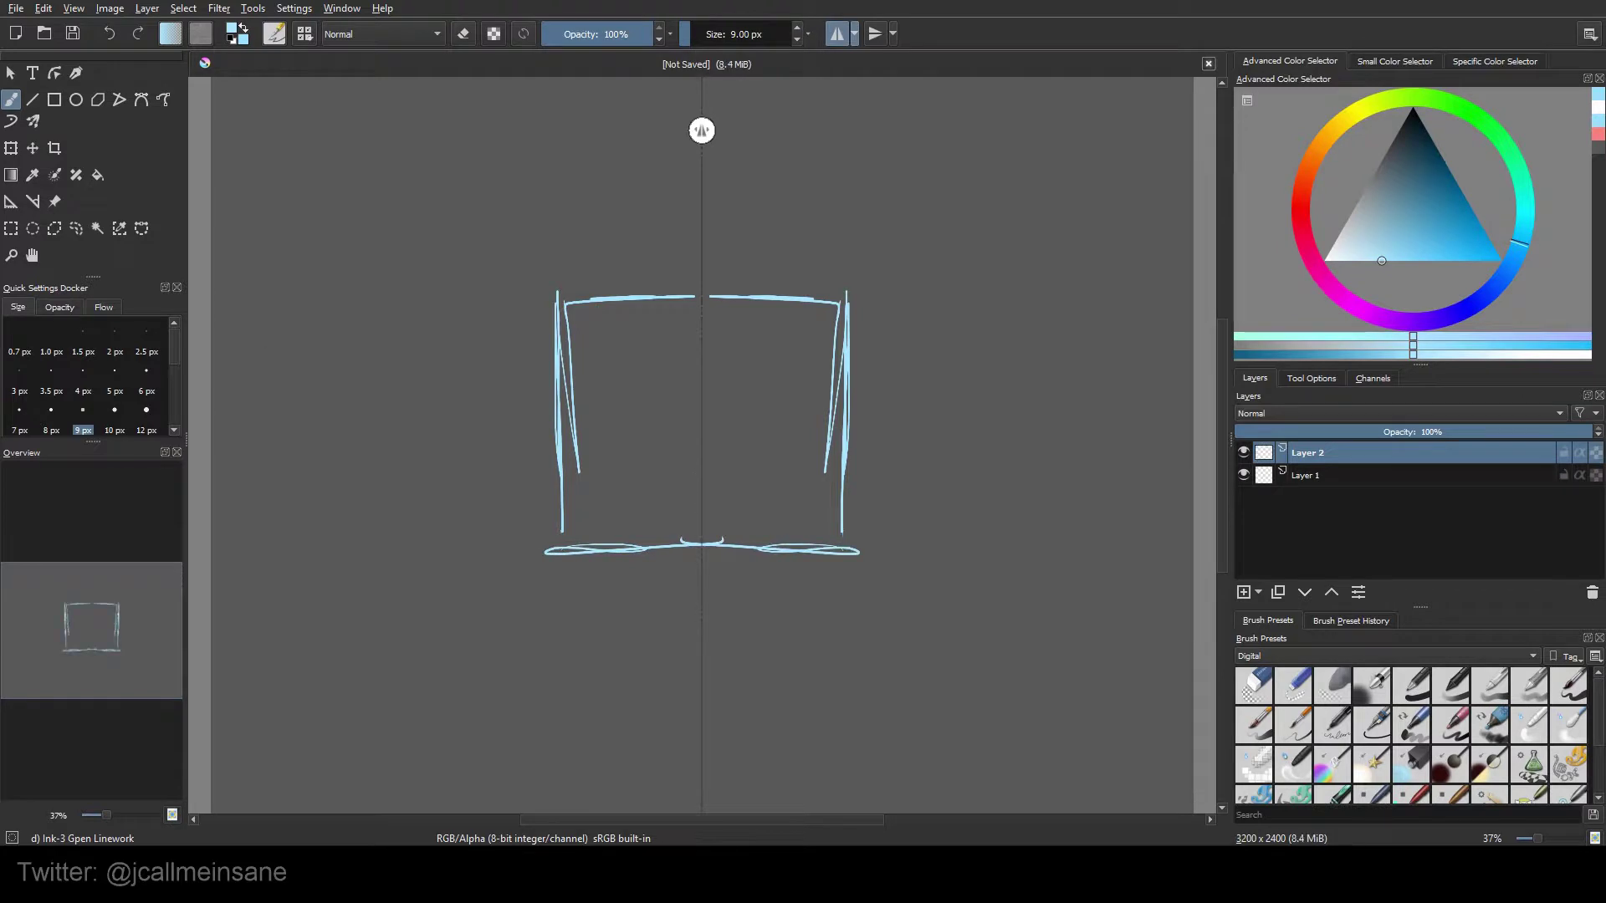
mouse_move(555, 308)
mouse_down()
mouse_move(655, 301)
mouse_move(563, 432)
mouse_move(566, 517)
mouse_up()
drag(564, 432, 567, 537)
drag(565, 548, 702, 561)
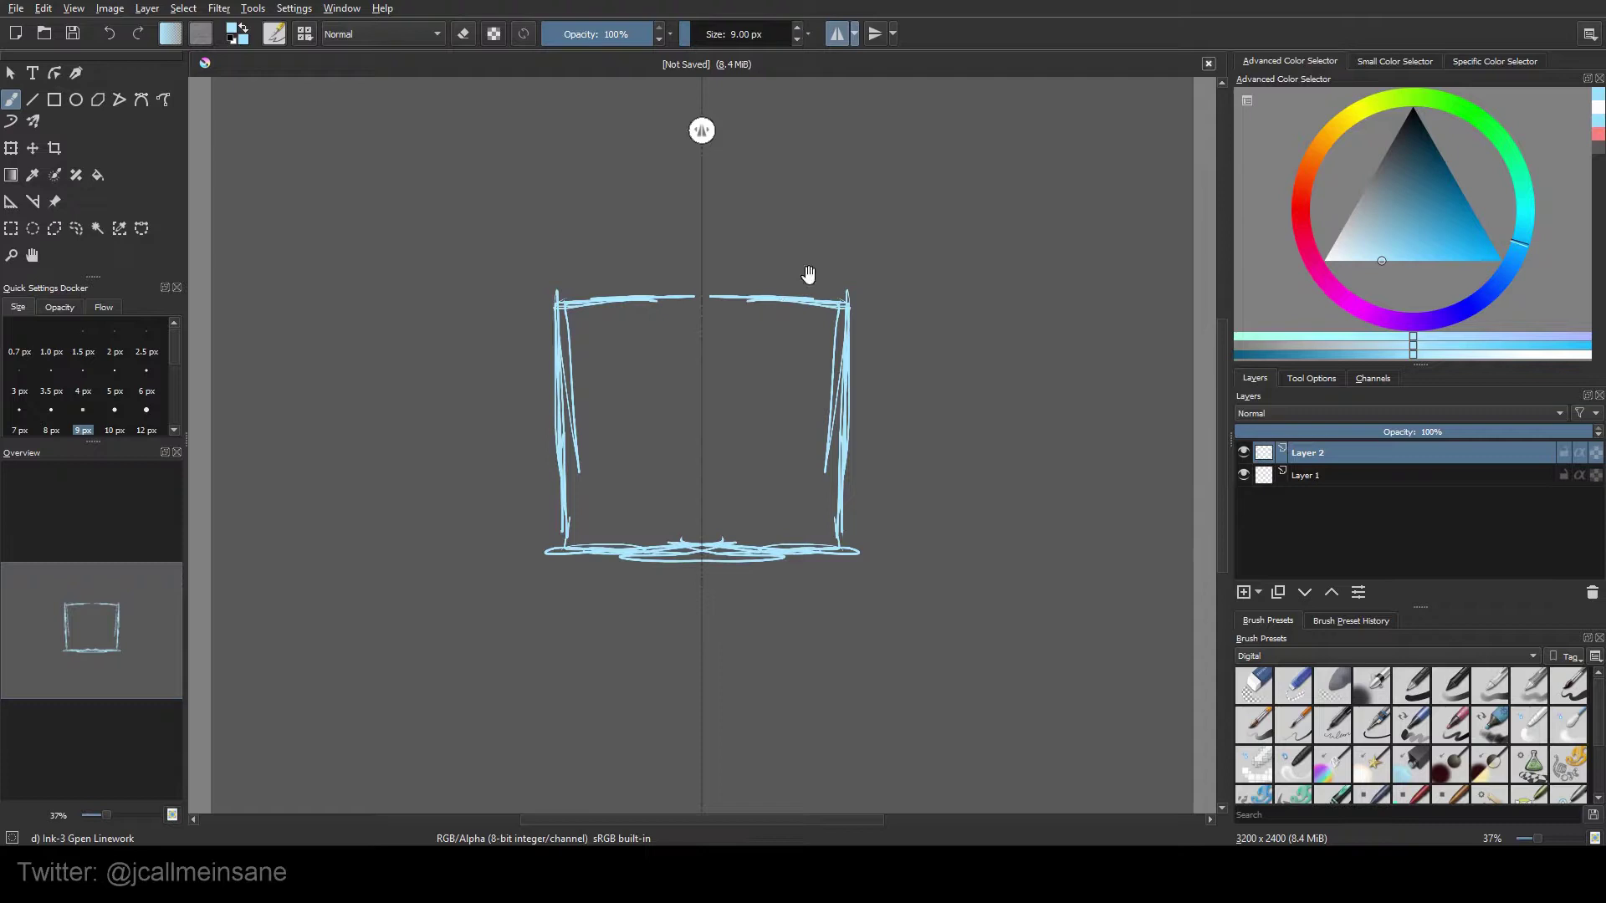
Drag the mirror axis right and sketch a smaller mirrored box with paired curved marks inside
mouse_move(810, 277)
mouse_down()
mouse_move(705, 392)
mouse_move(693, 321)
mouse_move(669, 316)
mouse_up()
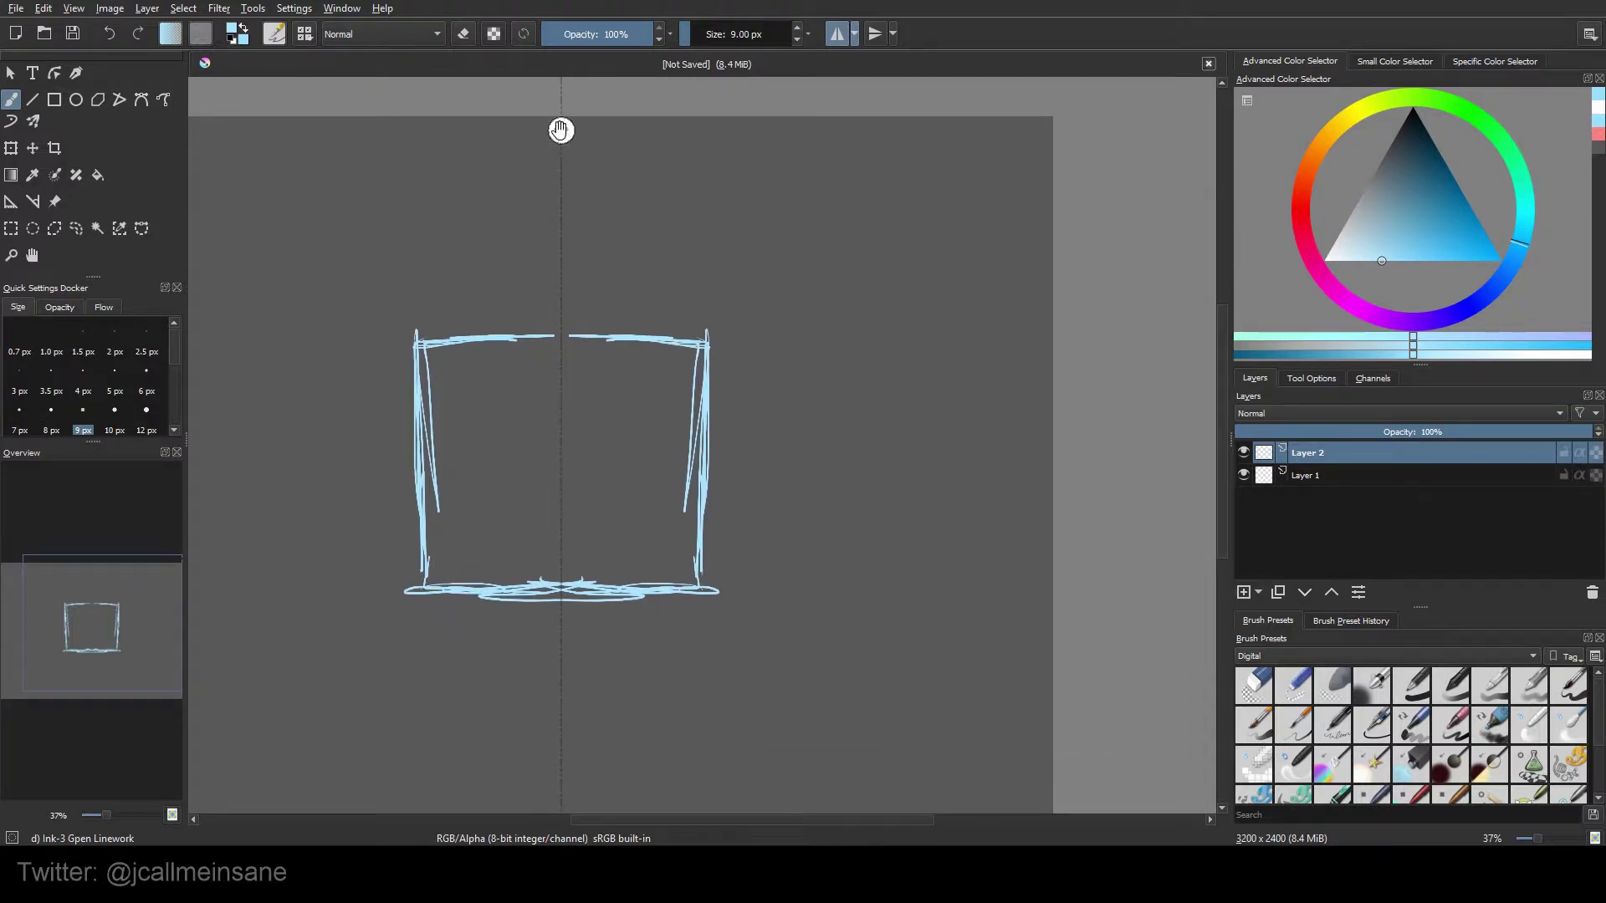
drag(561, 134, 873, 690)
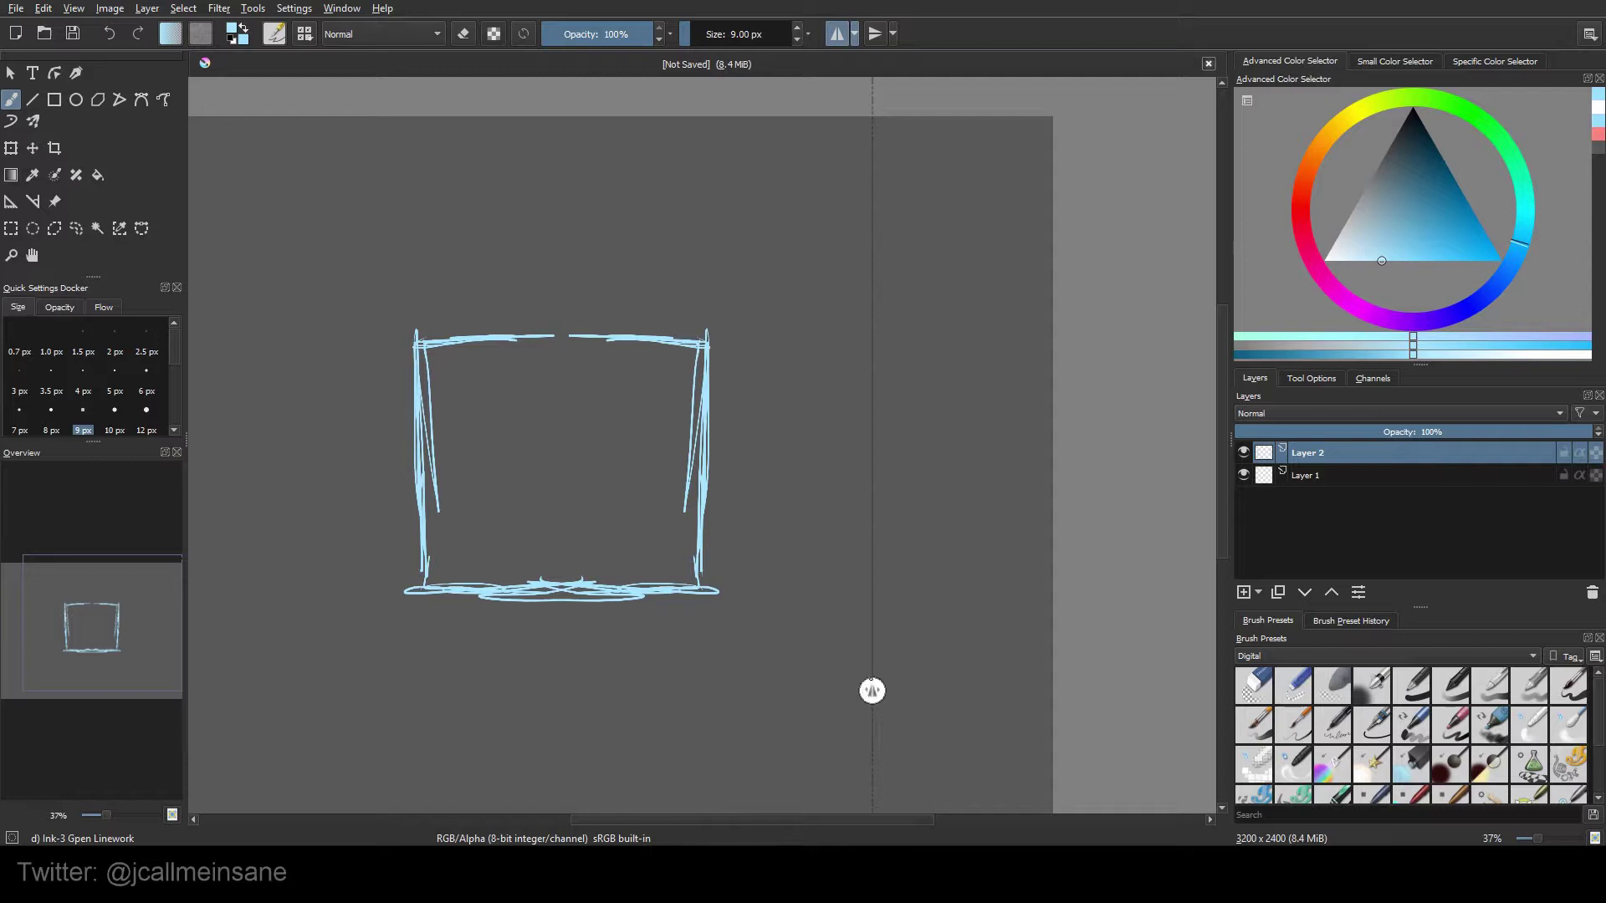
mouse_move(798, 261)
mouse_down()
mouse_move(782, 368)
mouse_move(831, 229)
mouse_move(788, 411)
mouse_move(830, 413)
mouse_move(772, 402)
mouse_up()
drag(825, 301, 838, 326)
drag(851, 291, 864, 338)
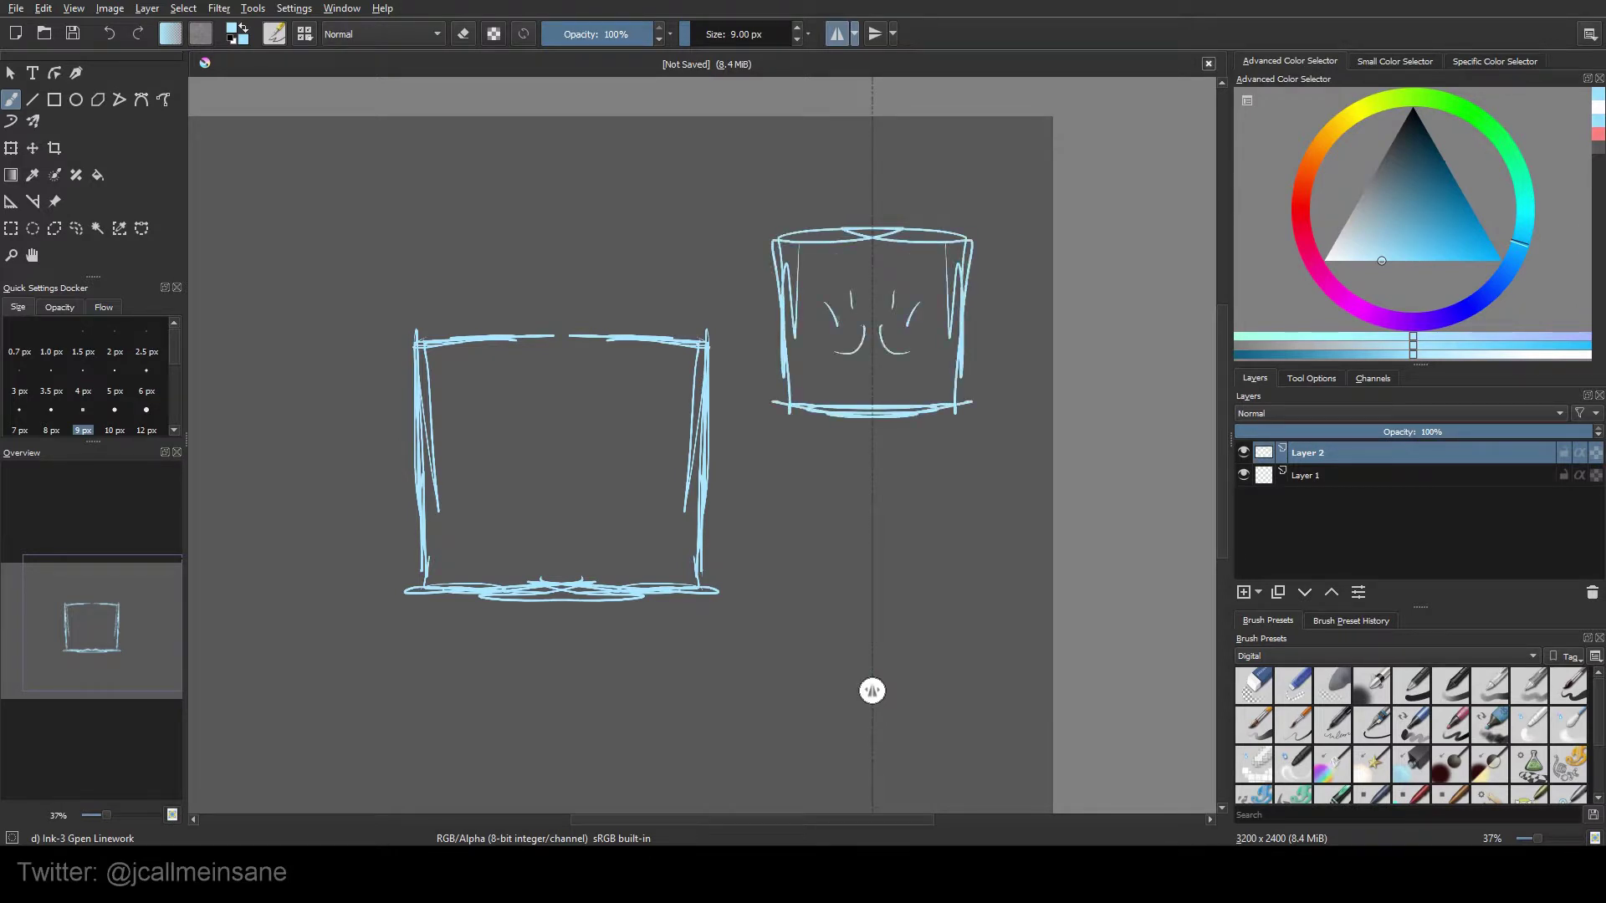
Nudge the mirror axis slightly left and lock it in place
click(855, 35)
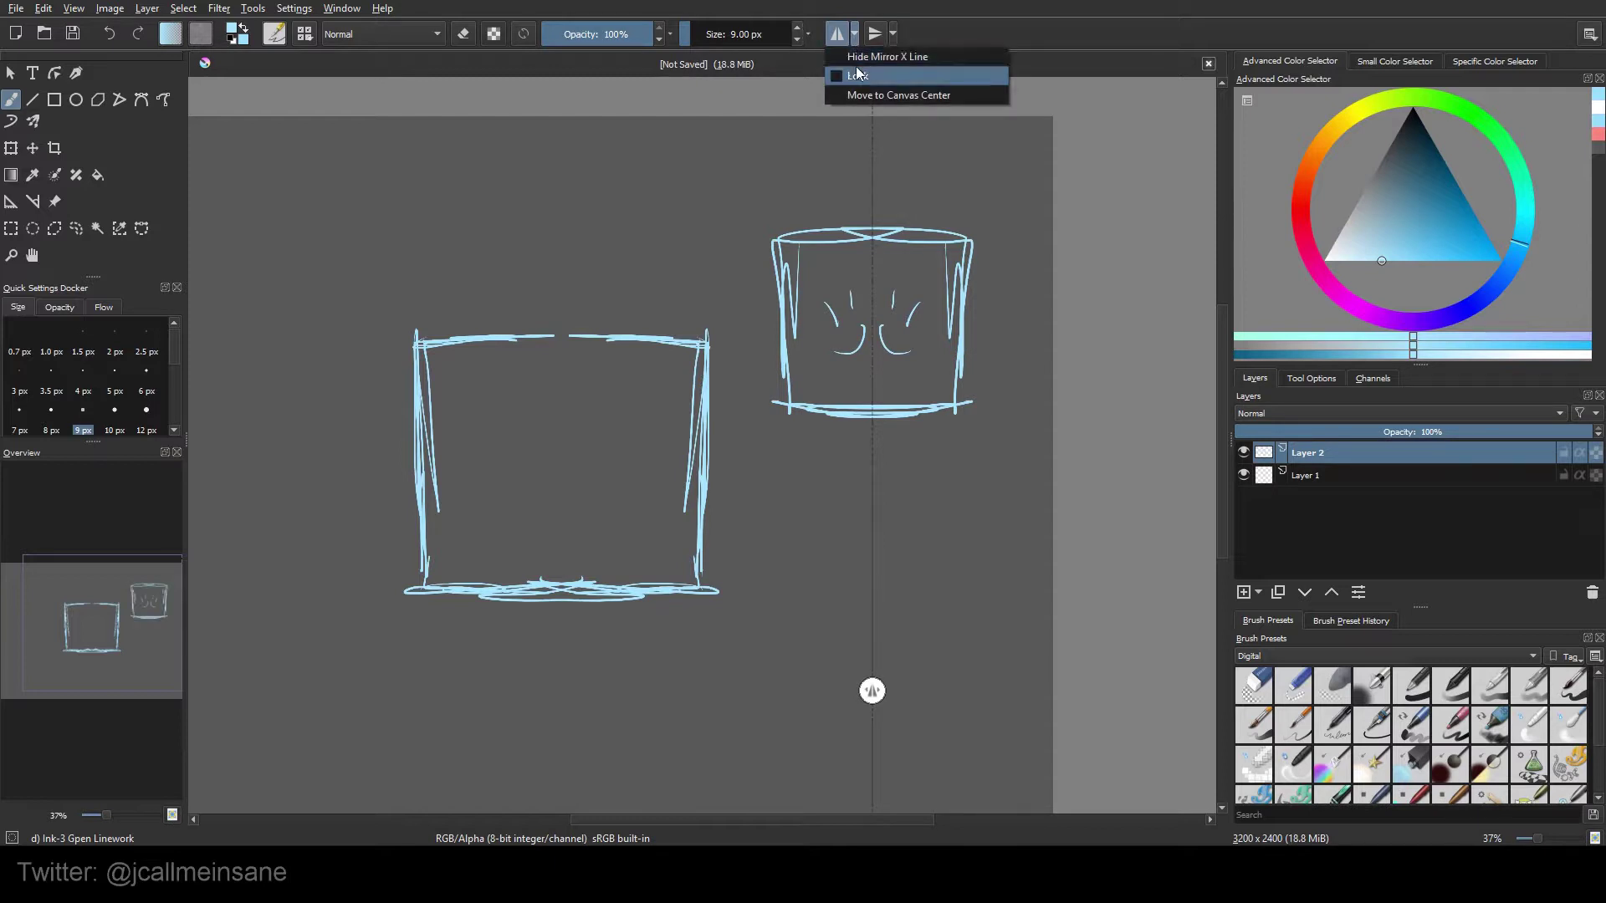
click(874, 696)
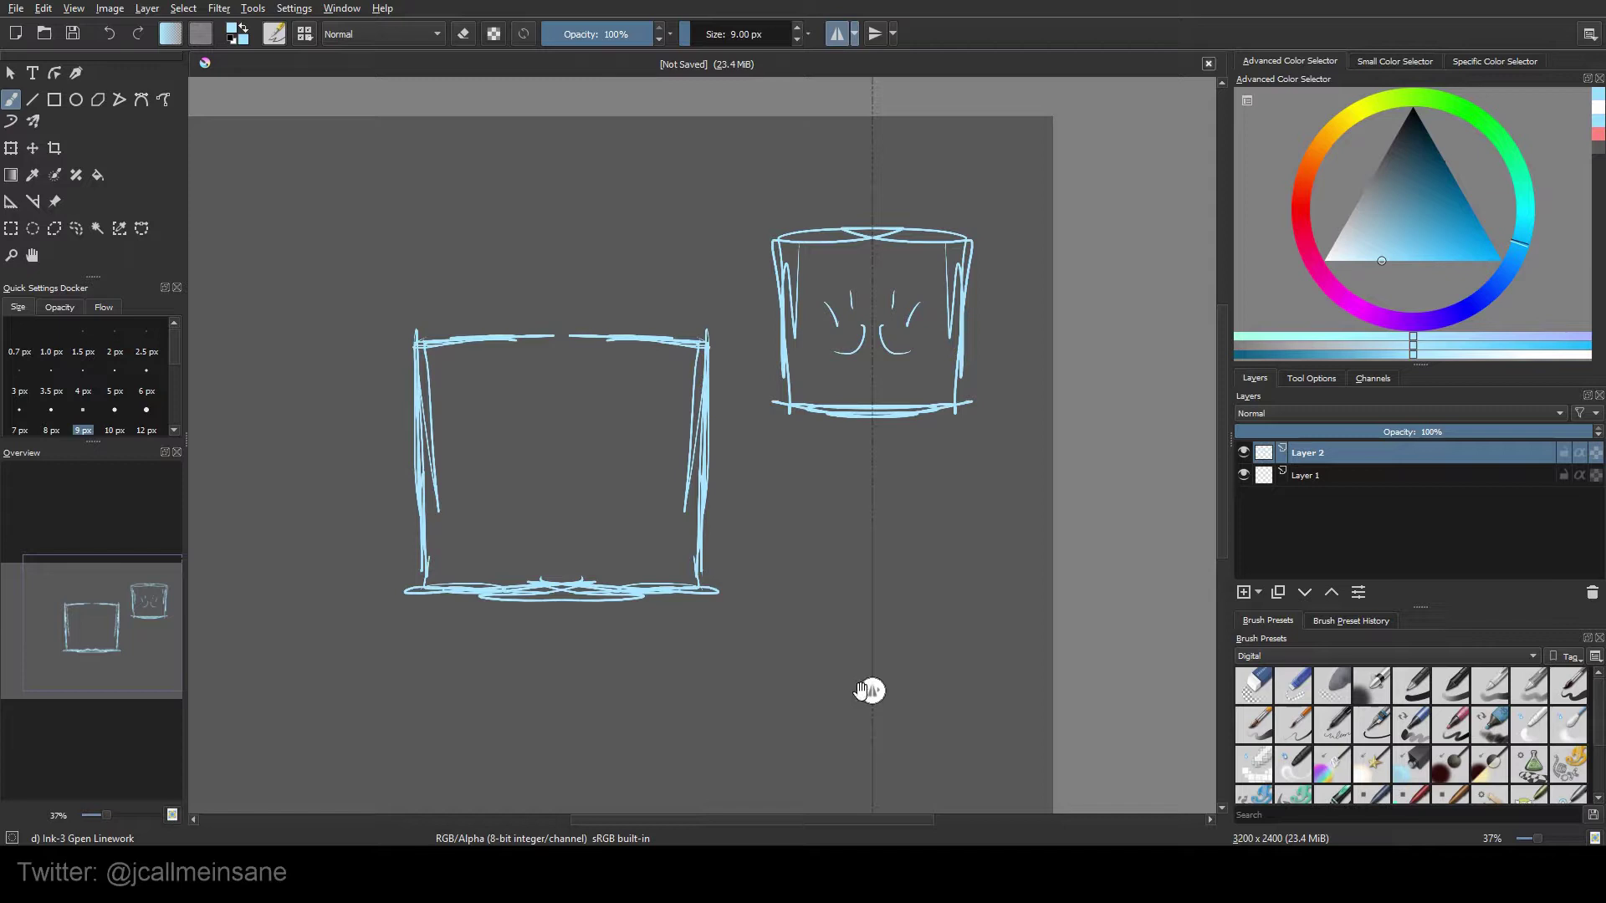
mouse_move(870, 691)
mouse_down()
mouse_move(753, 655)
mouse_move(873, 682)
mouse_up()
click(854, 35)
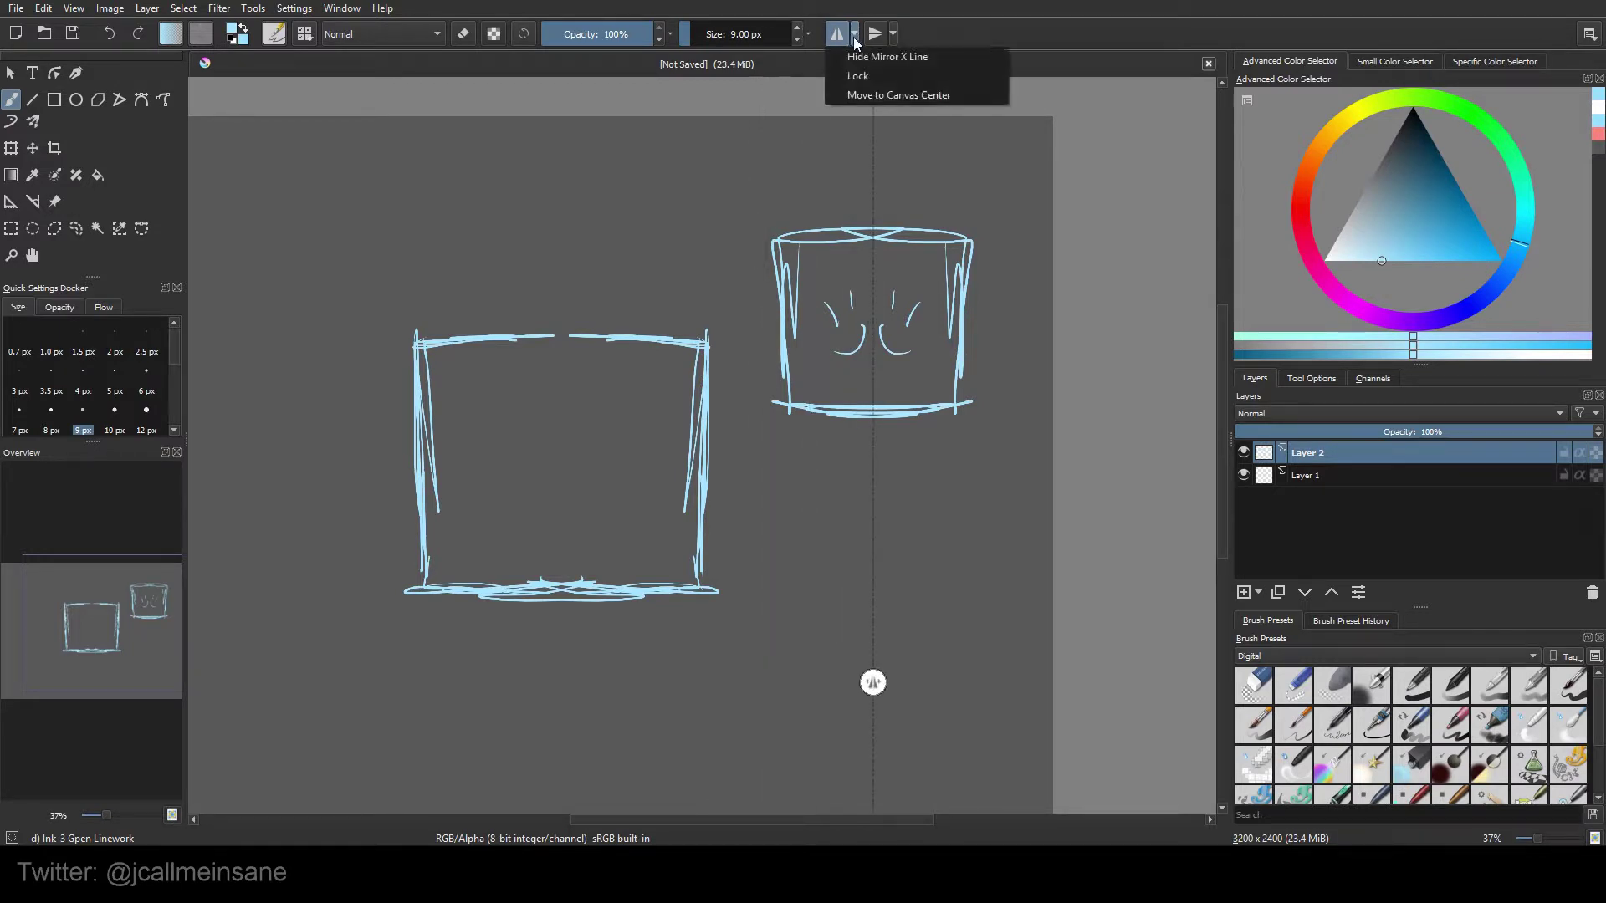
click(860, 74)
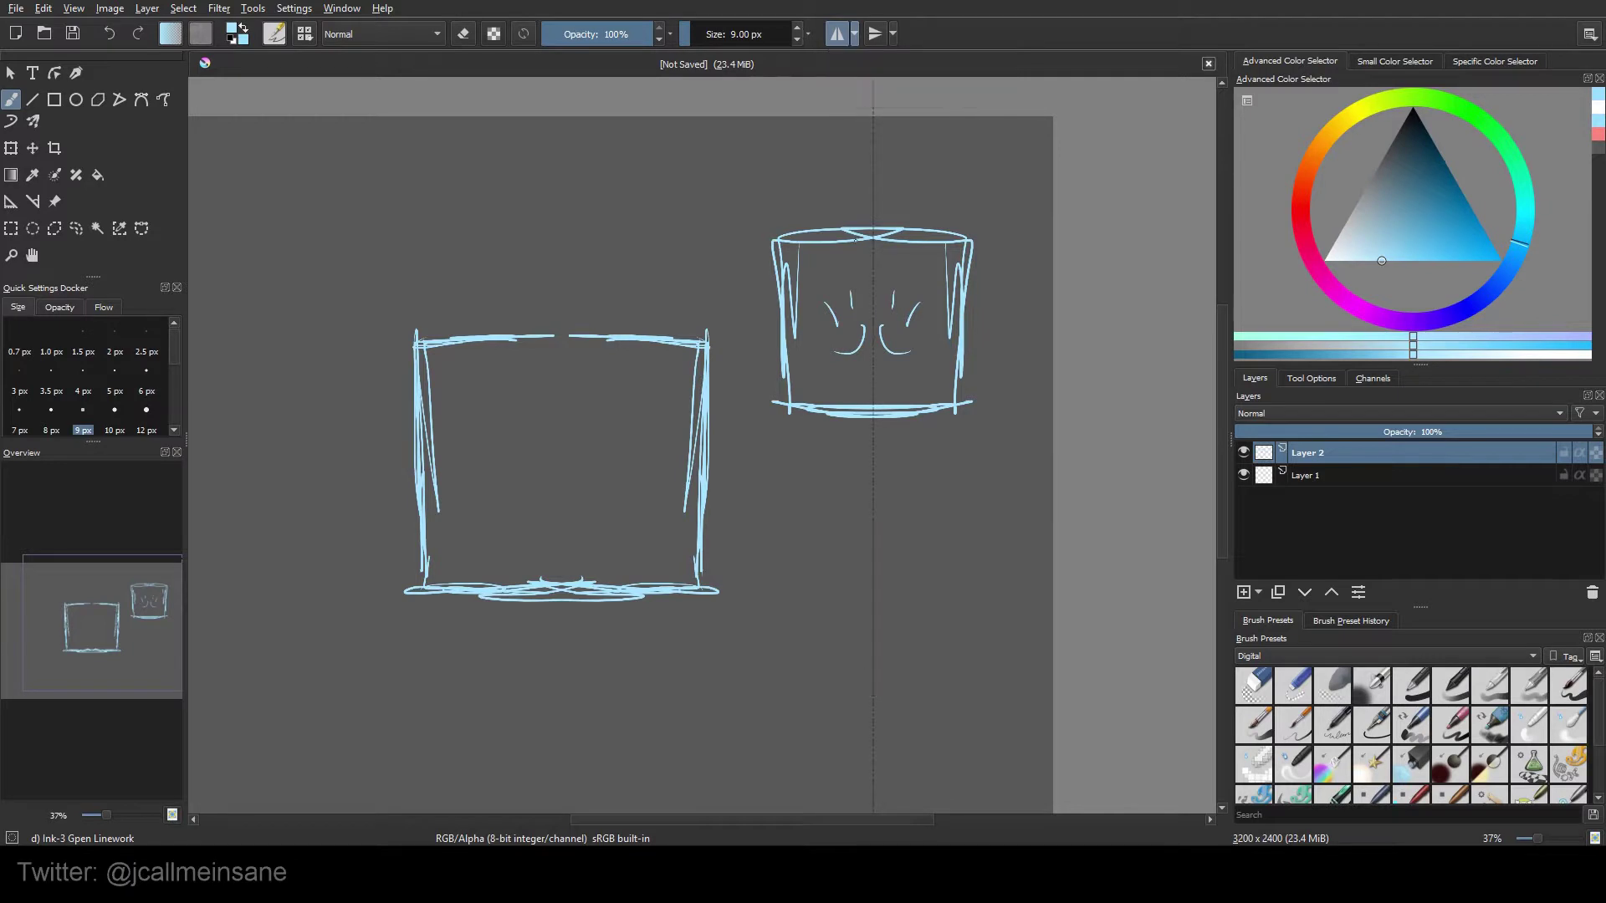
With the circle eraser, remove the small box's inner curved marks and side lines
right_click(840, 527)
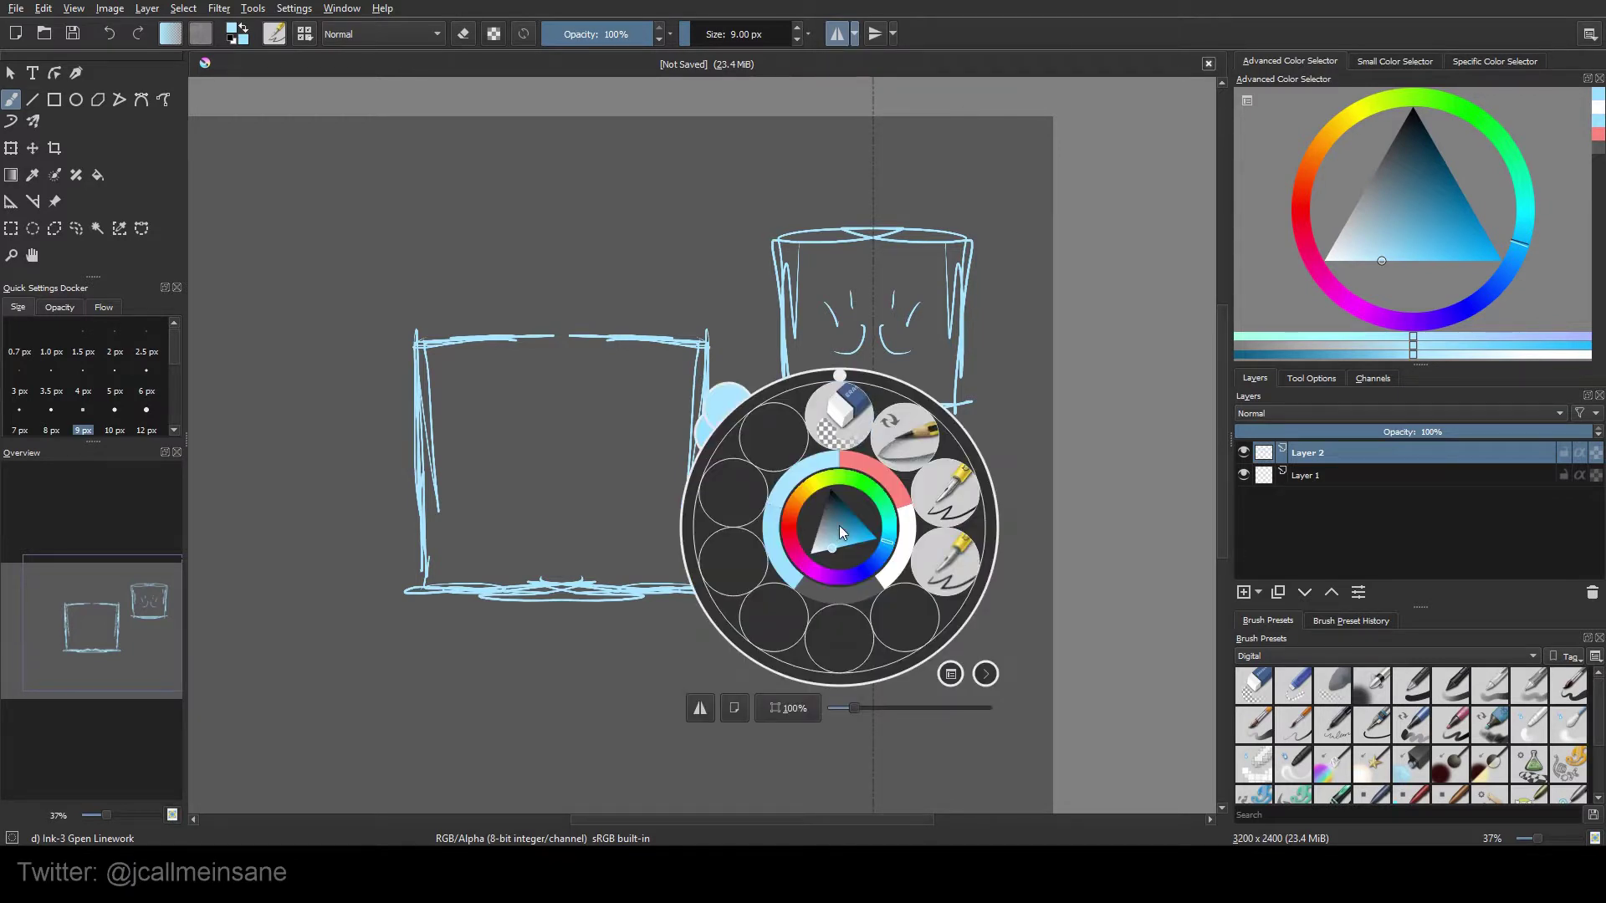
click(835, 410)
mouse_move(861, 328)
mouse_down()
mouse_move(853, 281)
mouse_move(853, 348)
mouse_up()
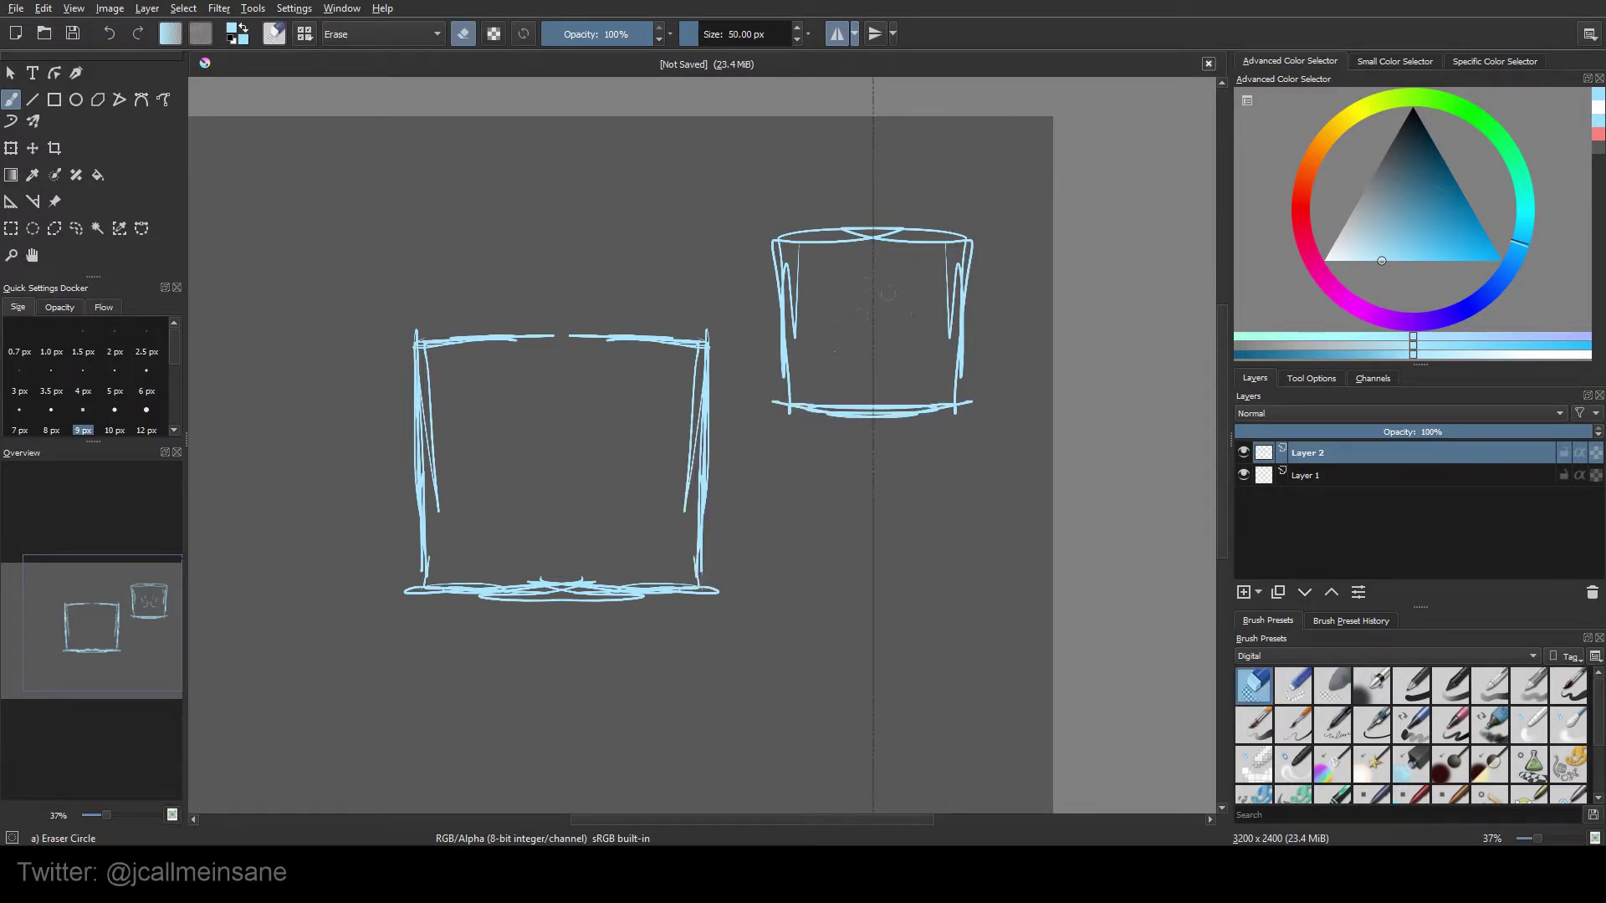
drag(802, 281, 794, 403)
Redraw the small box's sides as a mirrored cup with the Gpen brush, then unlock the axis
right_click(788, 365)
click(893, 395)
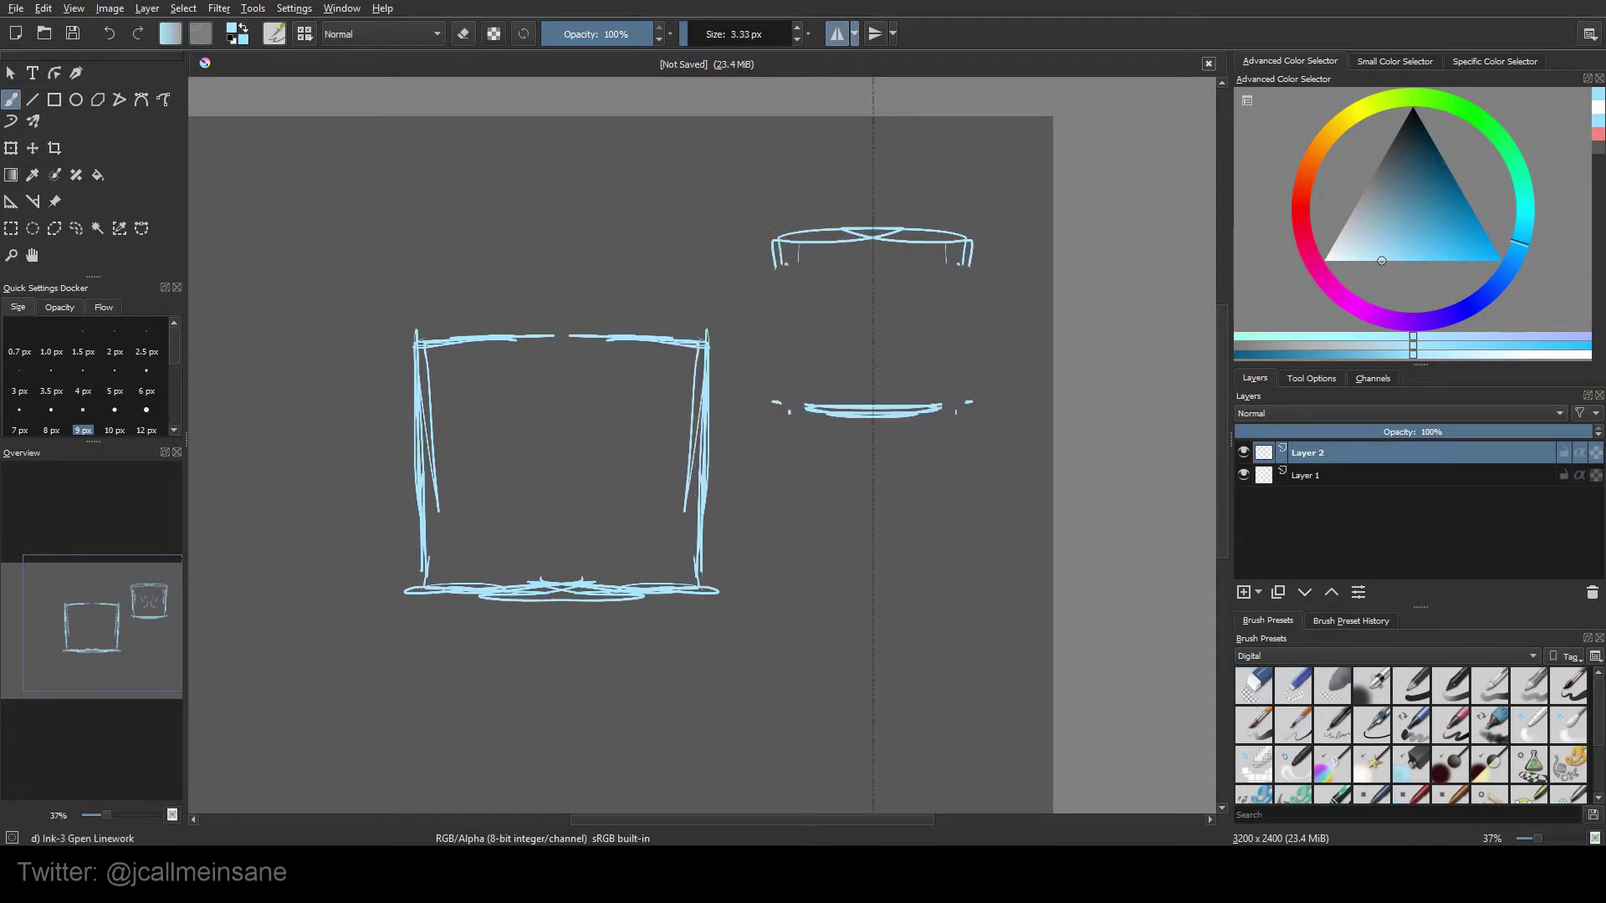
mouse_move(771, 238)
mouse_down()
mouse_move(776, 401)
mouse_move(848, 417)
mouse_up()
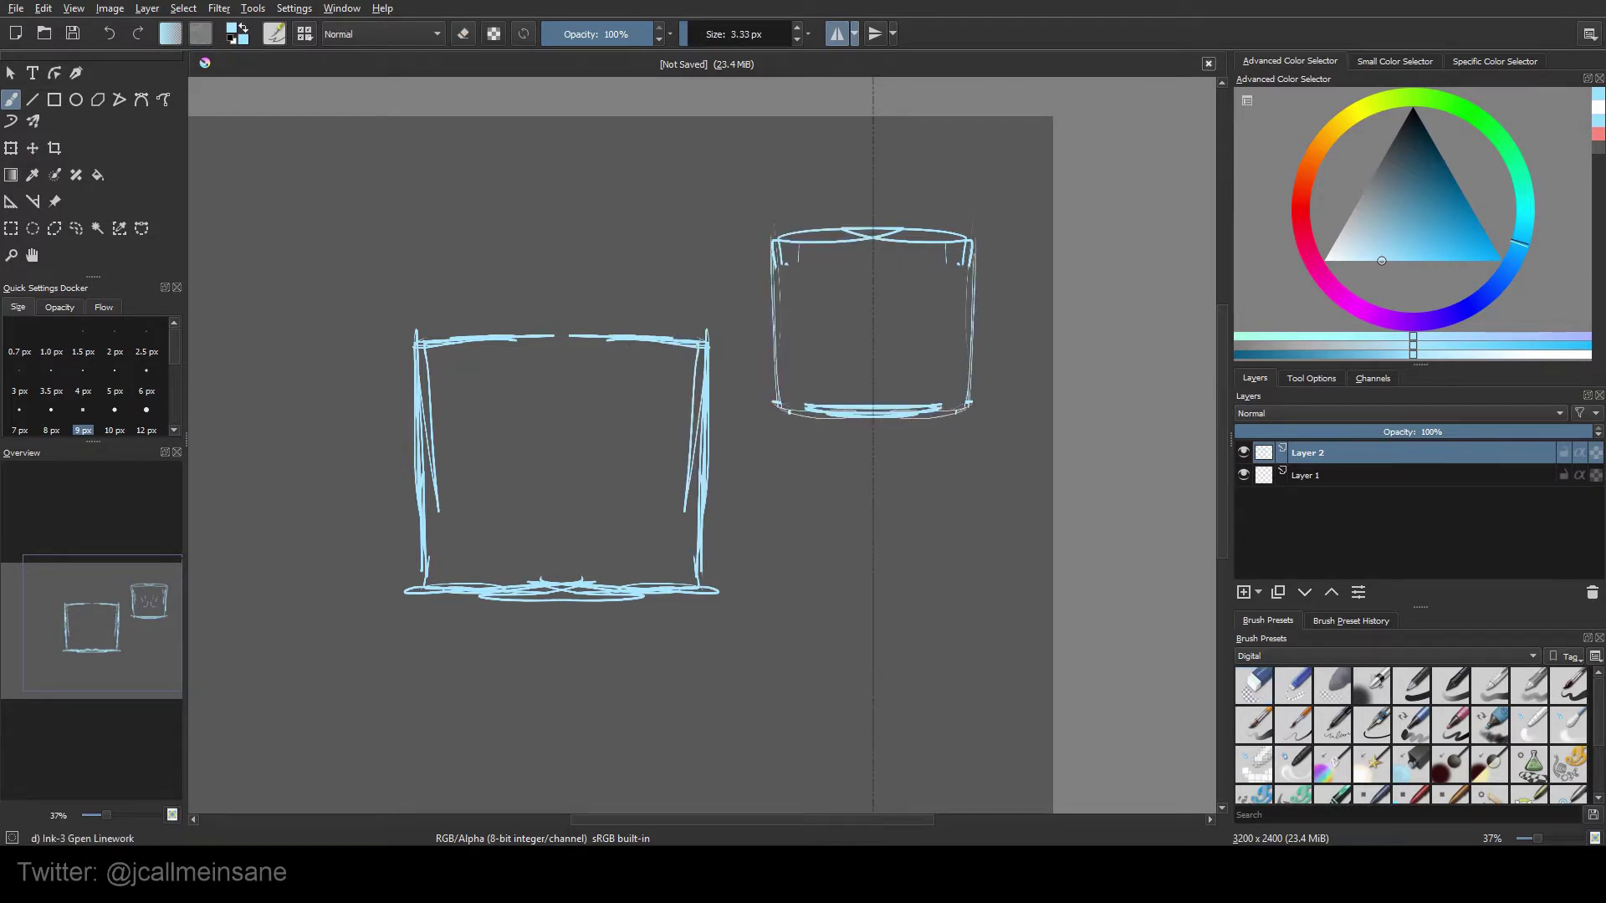
click(853, 37)
click(854, 75)
Hide the axis line and draw a mirrored X in the cup above a flared, looping stem
click(853, 38)
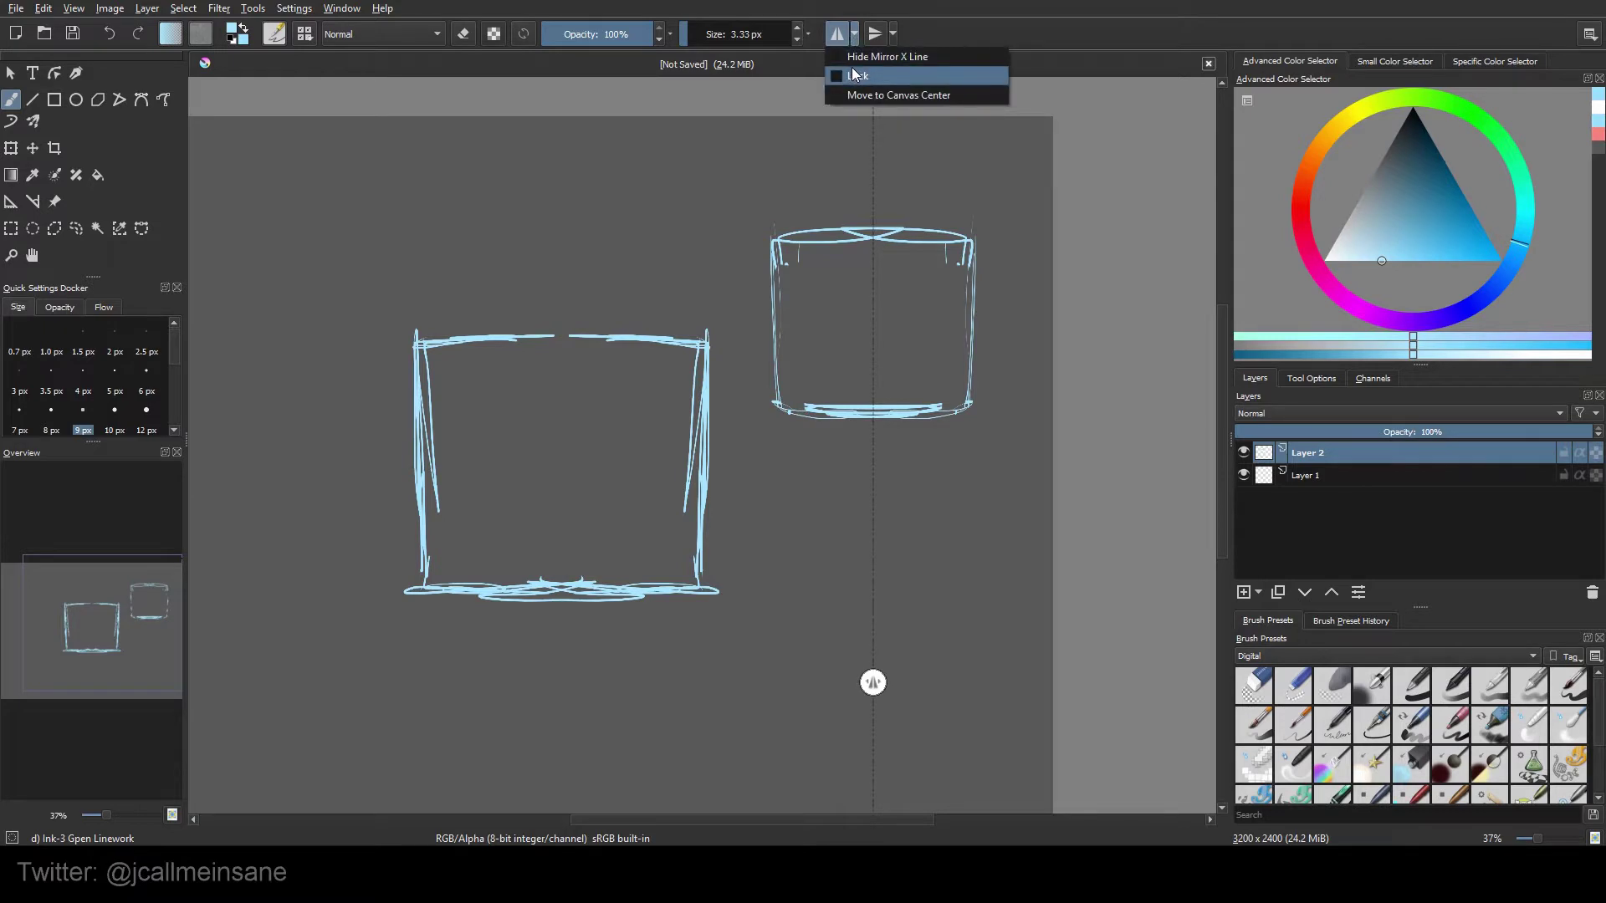
click(862, 58)
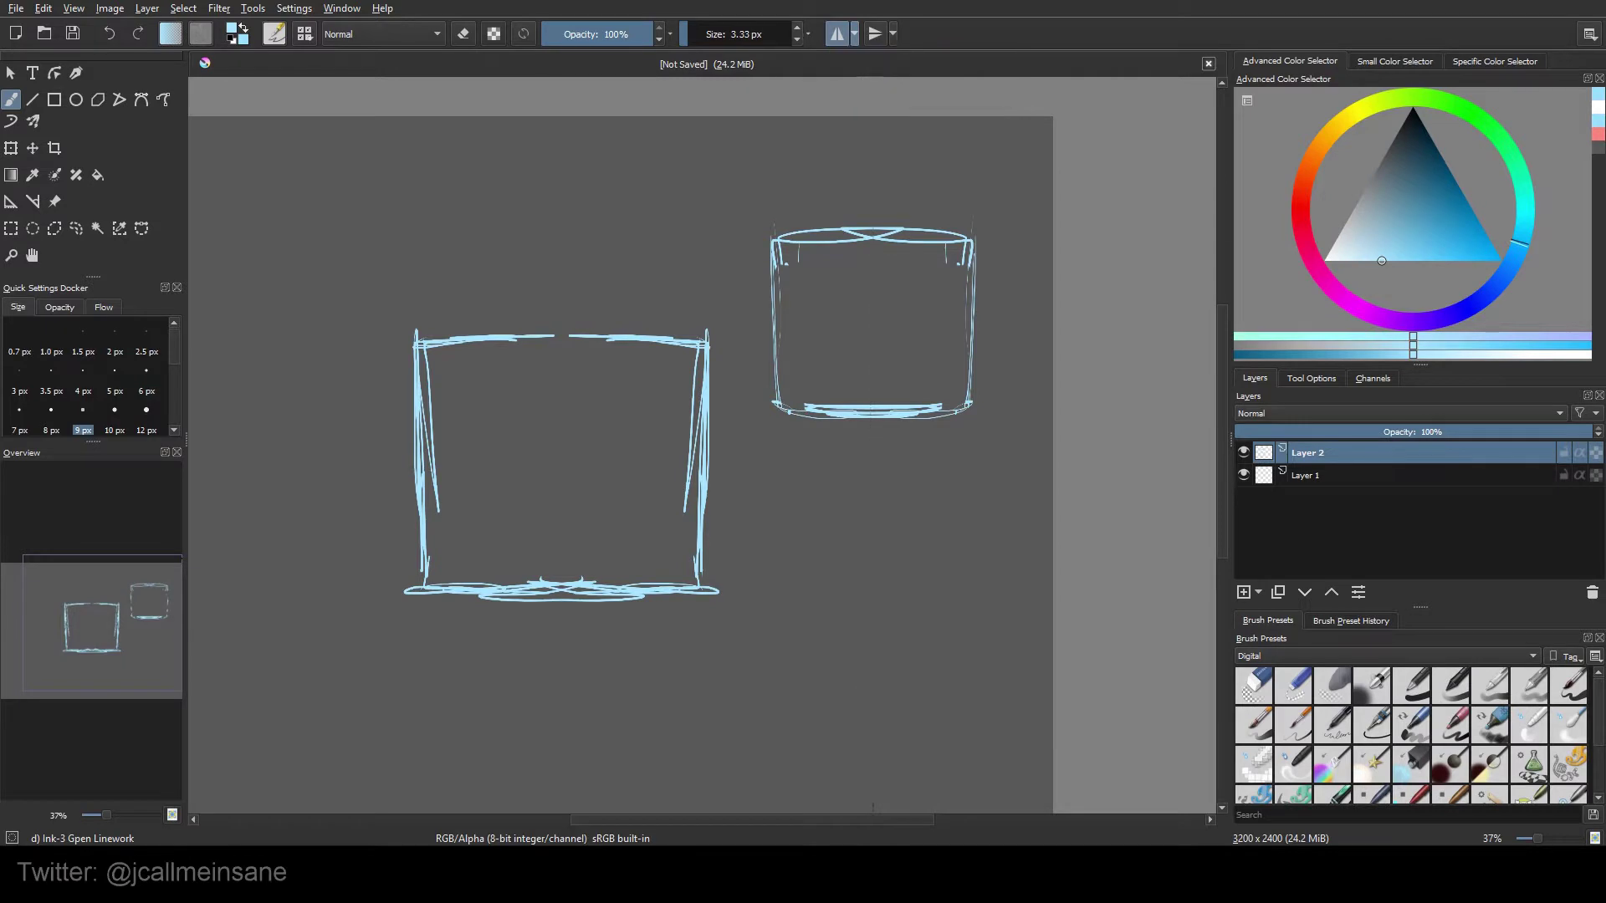
drag(836, 293, 895, 364)
drag(873, 602, 873, 740)
drag(805, 658, 872, 706)
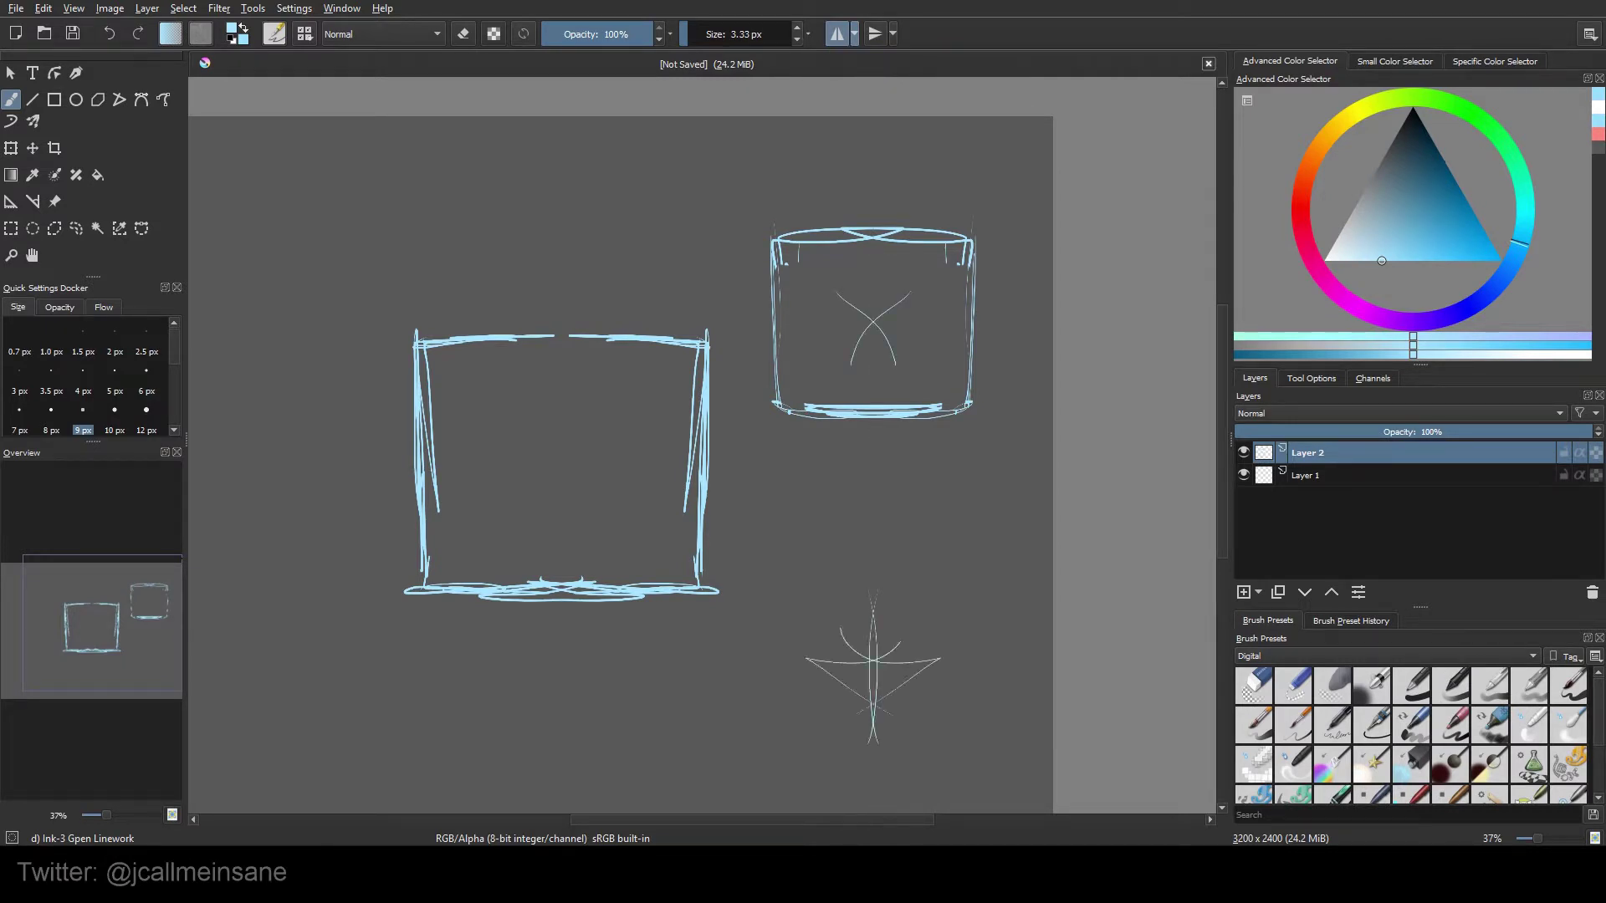
drag(872, 652, 776, 350)
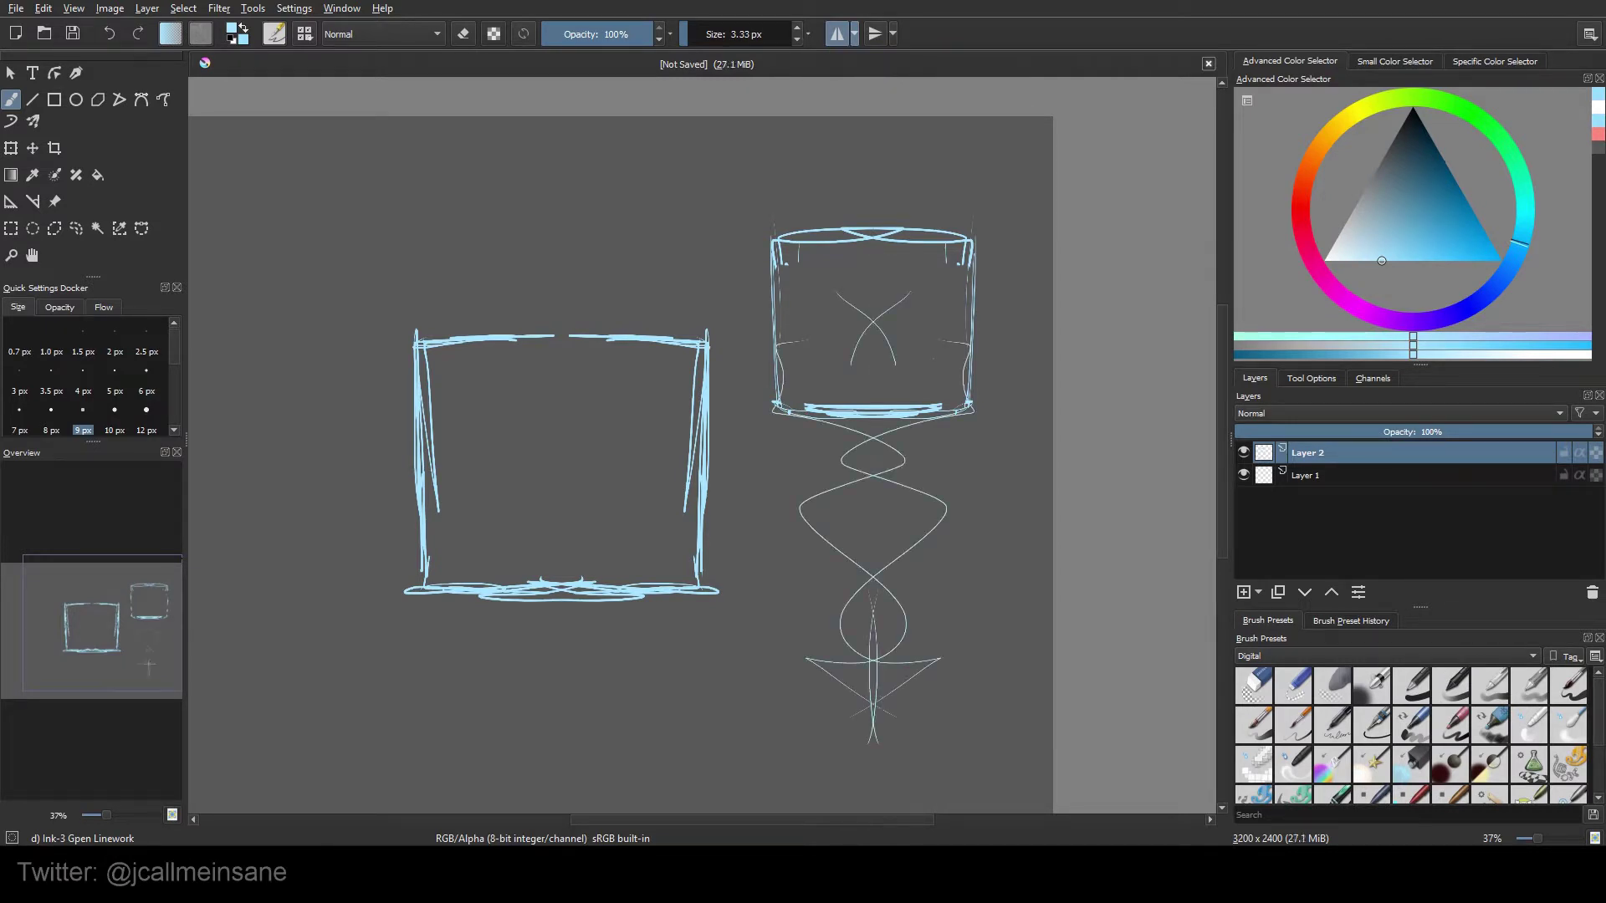
drag(815, 482, 872, 604)
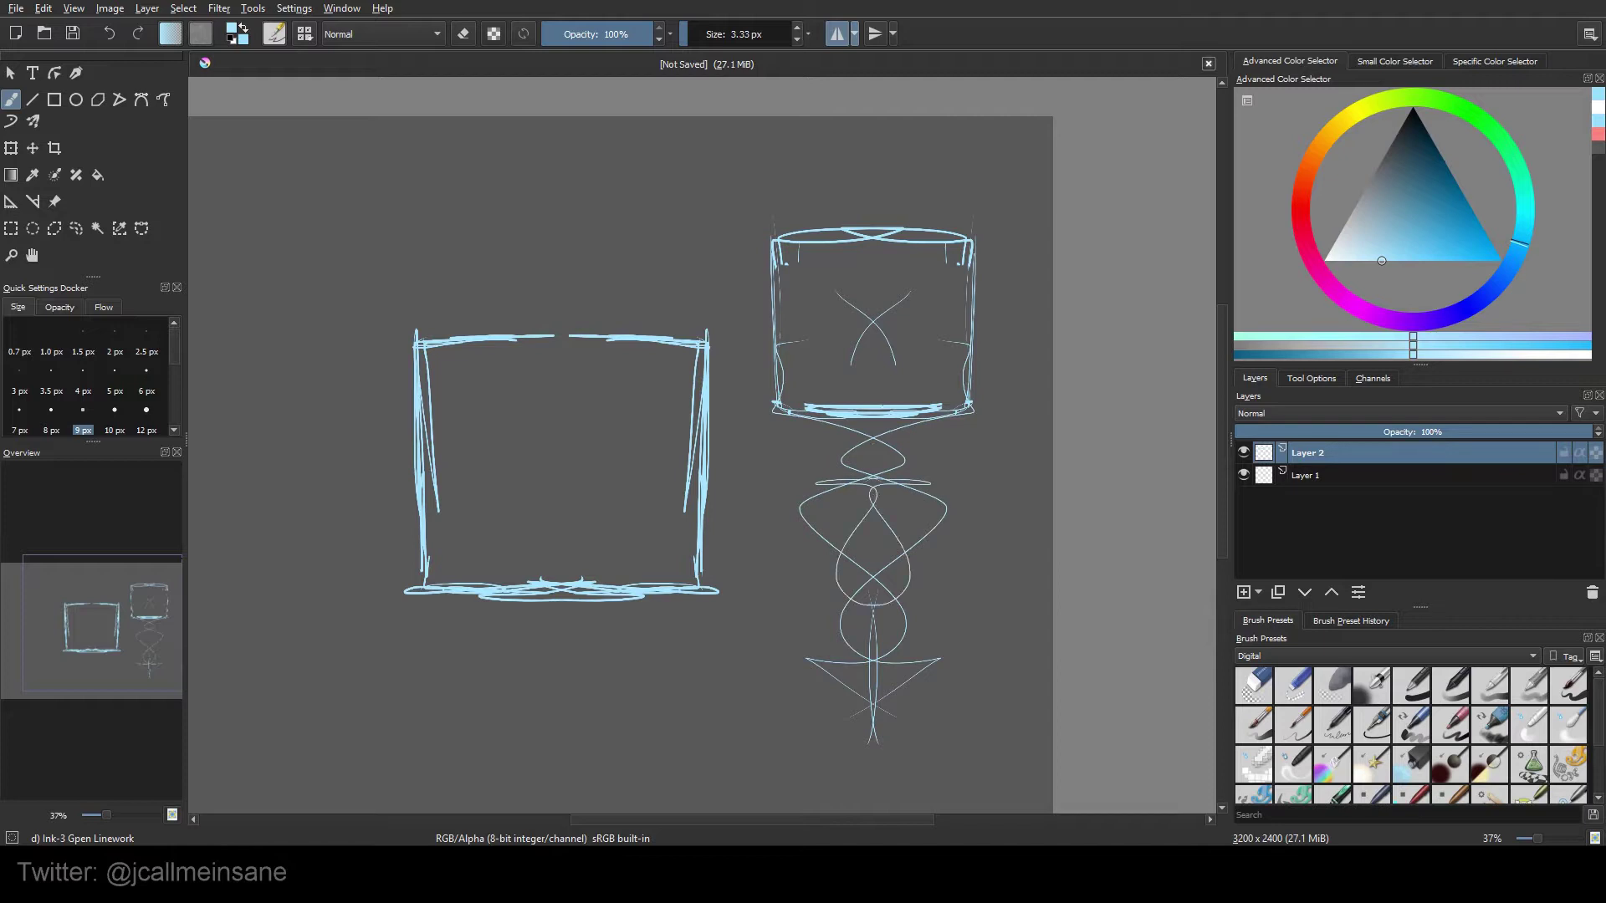
Show the axis, move it to canvas centre, drag it onto the left box, and disable left-right mirroring
click(853, 34)
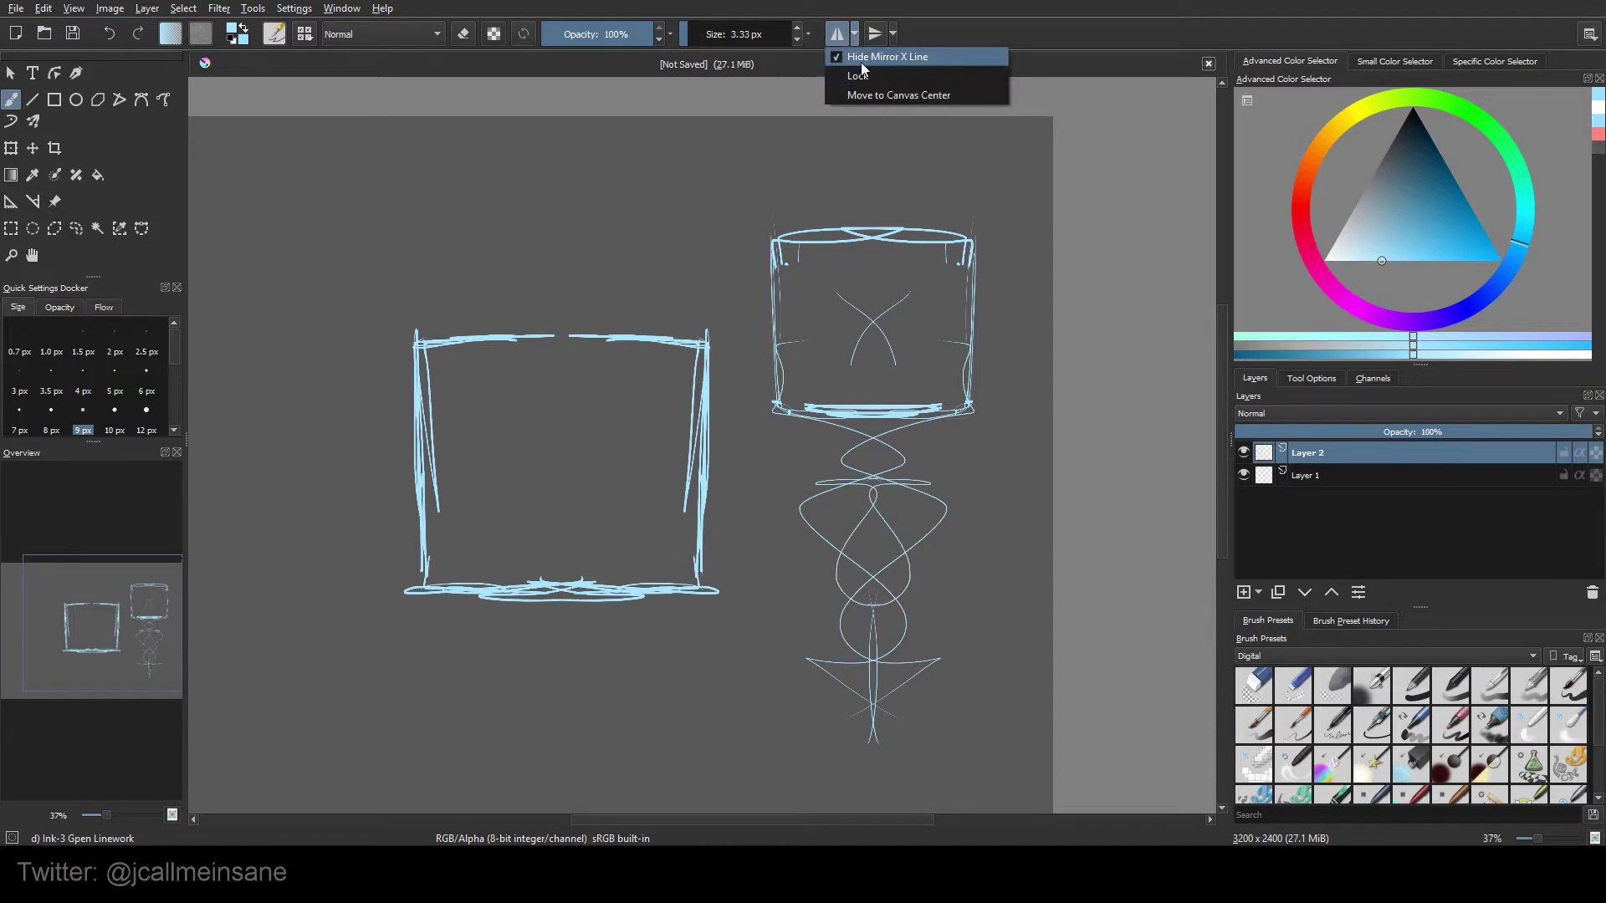
click(861, 58)
click(854, 35)
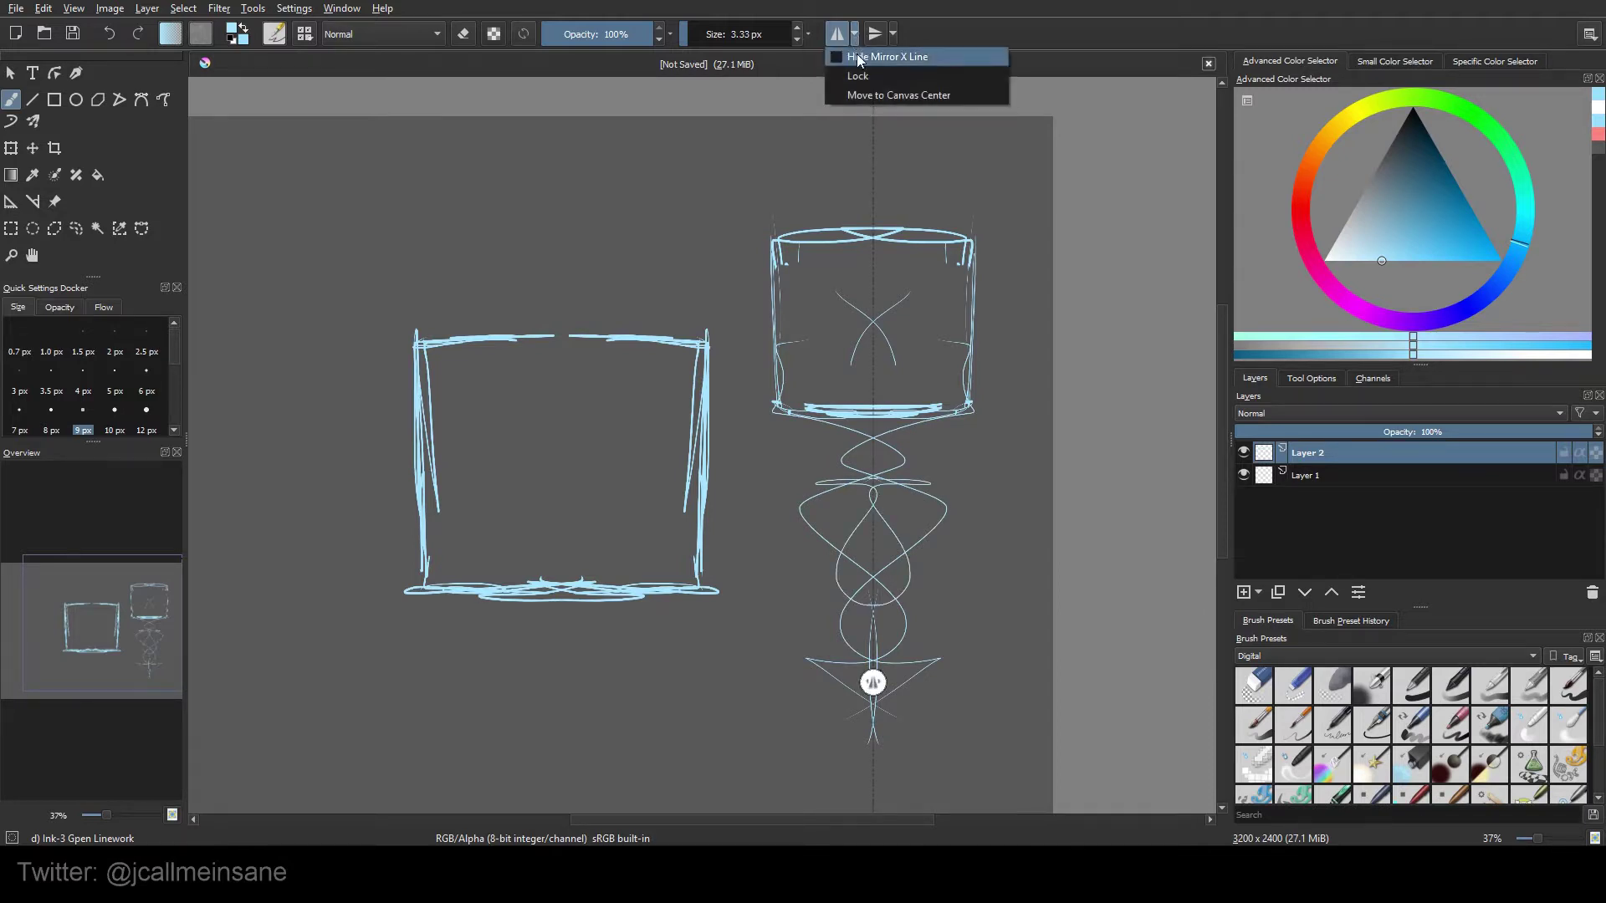
click(893, 99)
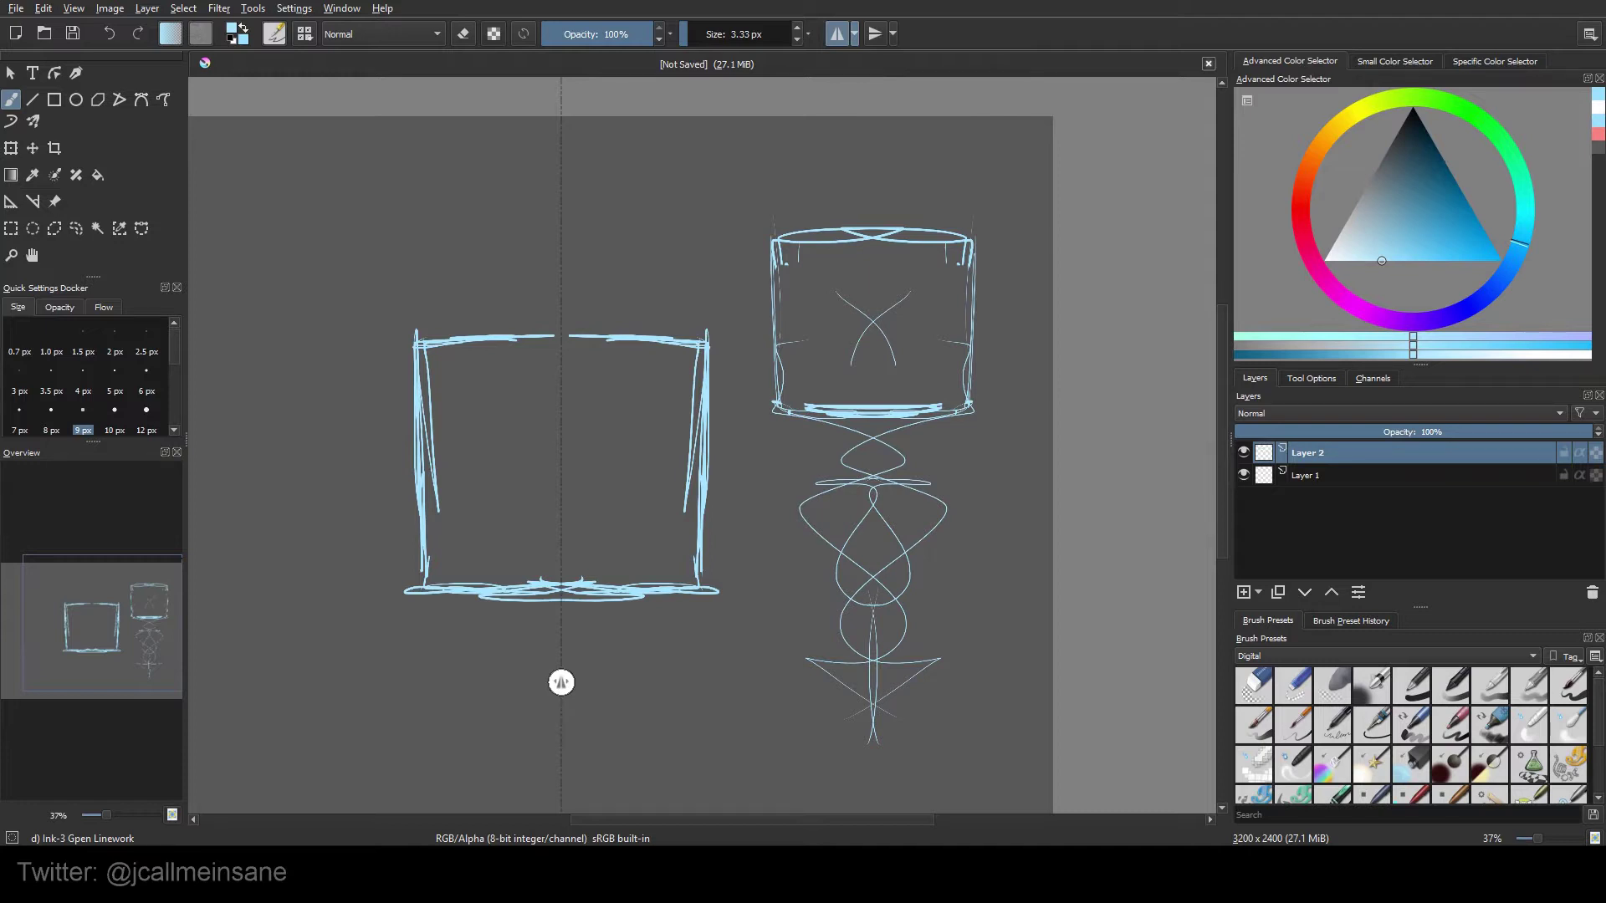
mouse_move(562, 682)
mouse_down()
mouse_move(860, 566)
mouse_move(873, 601)
mouse_up()
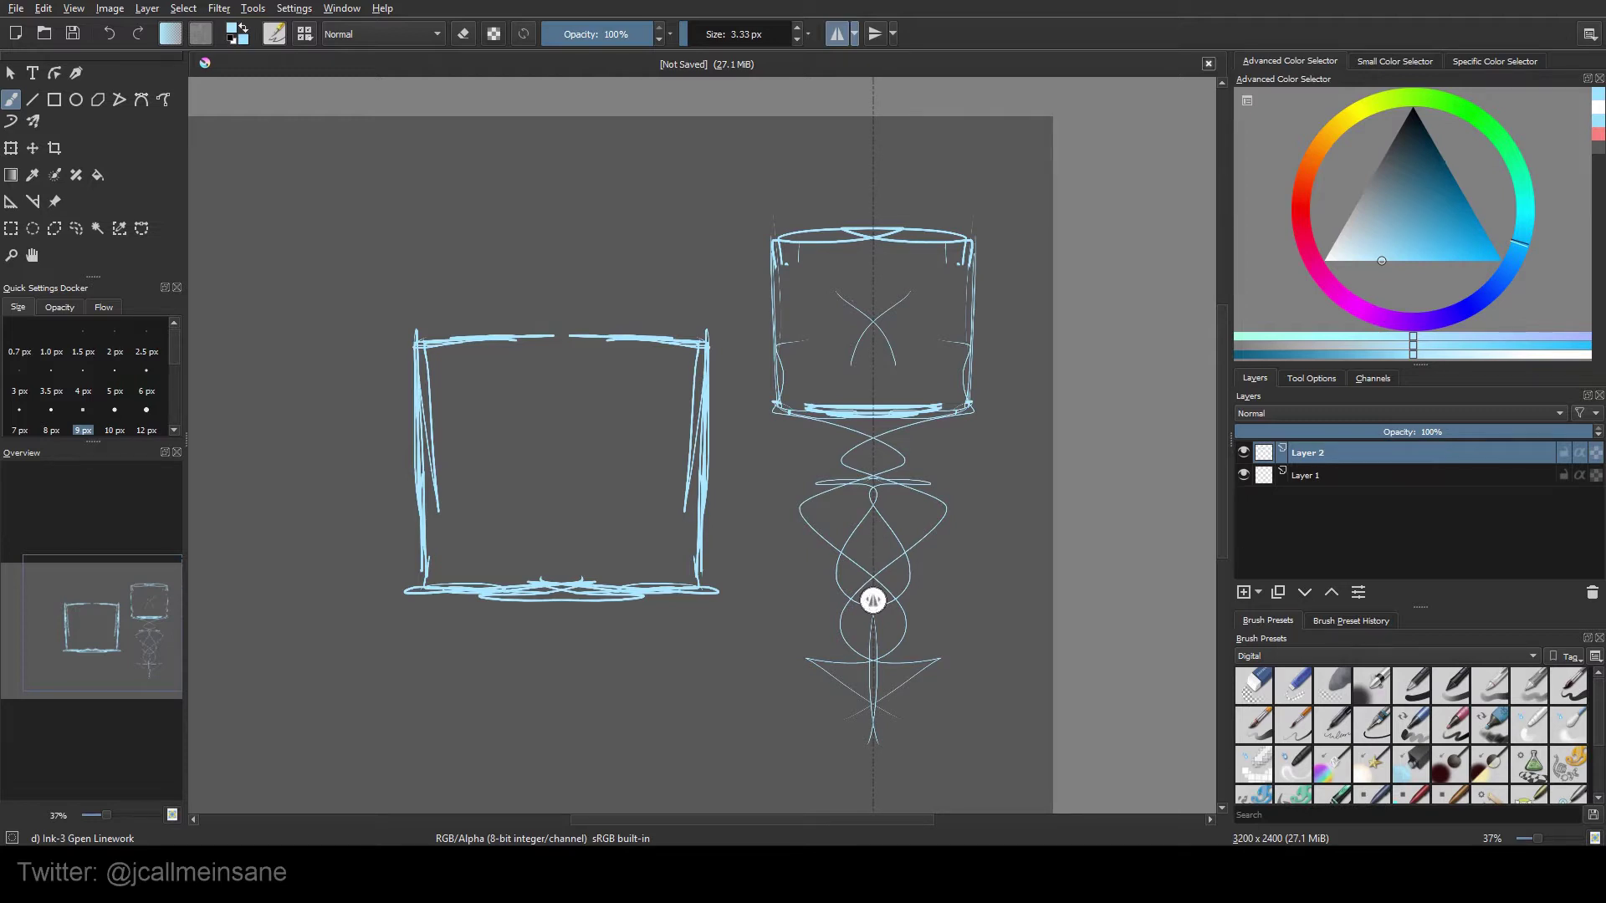
mouse_move(872, 600)
mouse_down()
mouse_move(624, 565)
mouse_move(562, 593)
mouse_up()
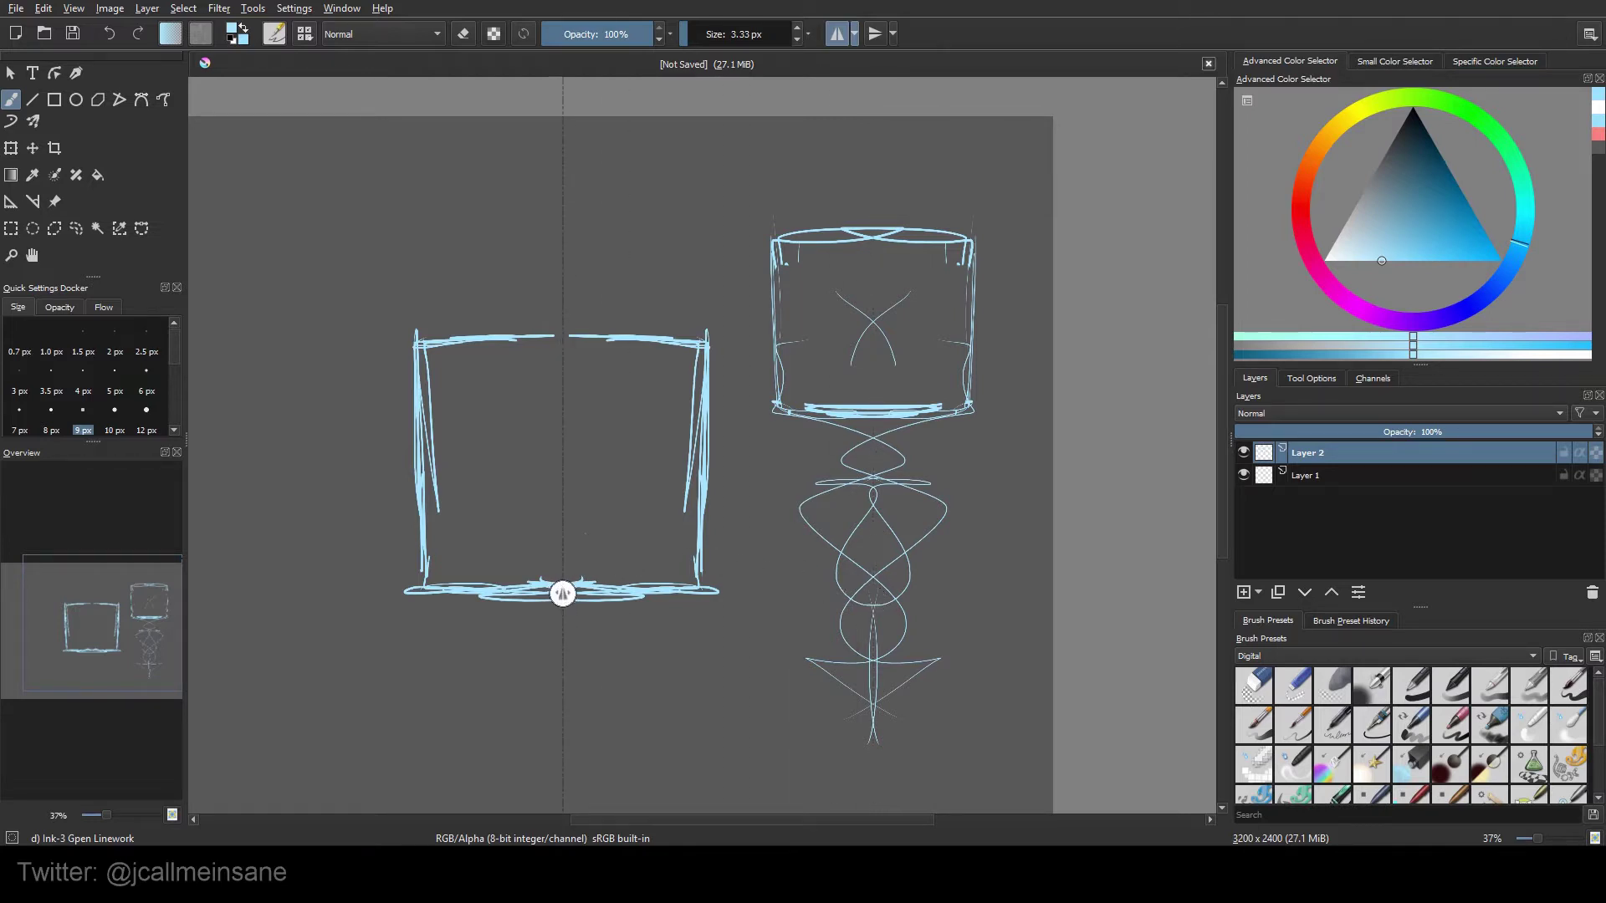
click(837, 33)
Turn on top-bottom mirroring, enlarge the brush to about 59 px, and undo test strokes
click(874, 33)
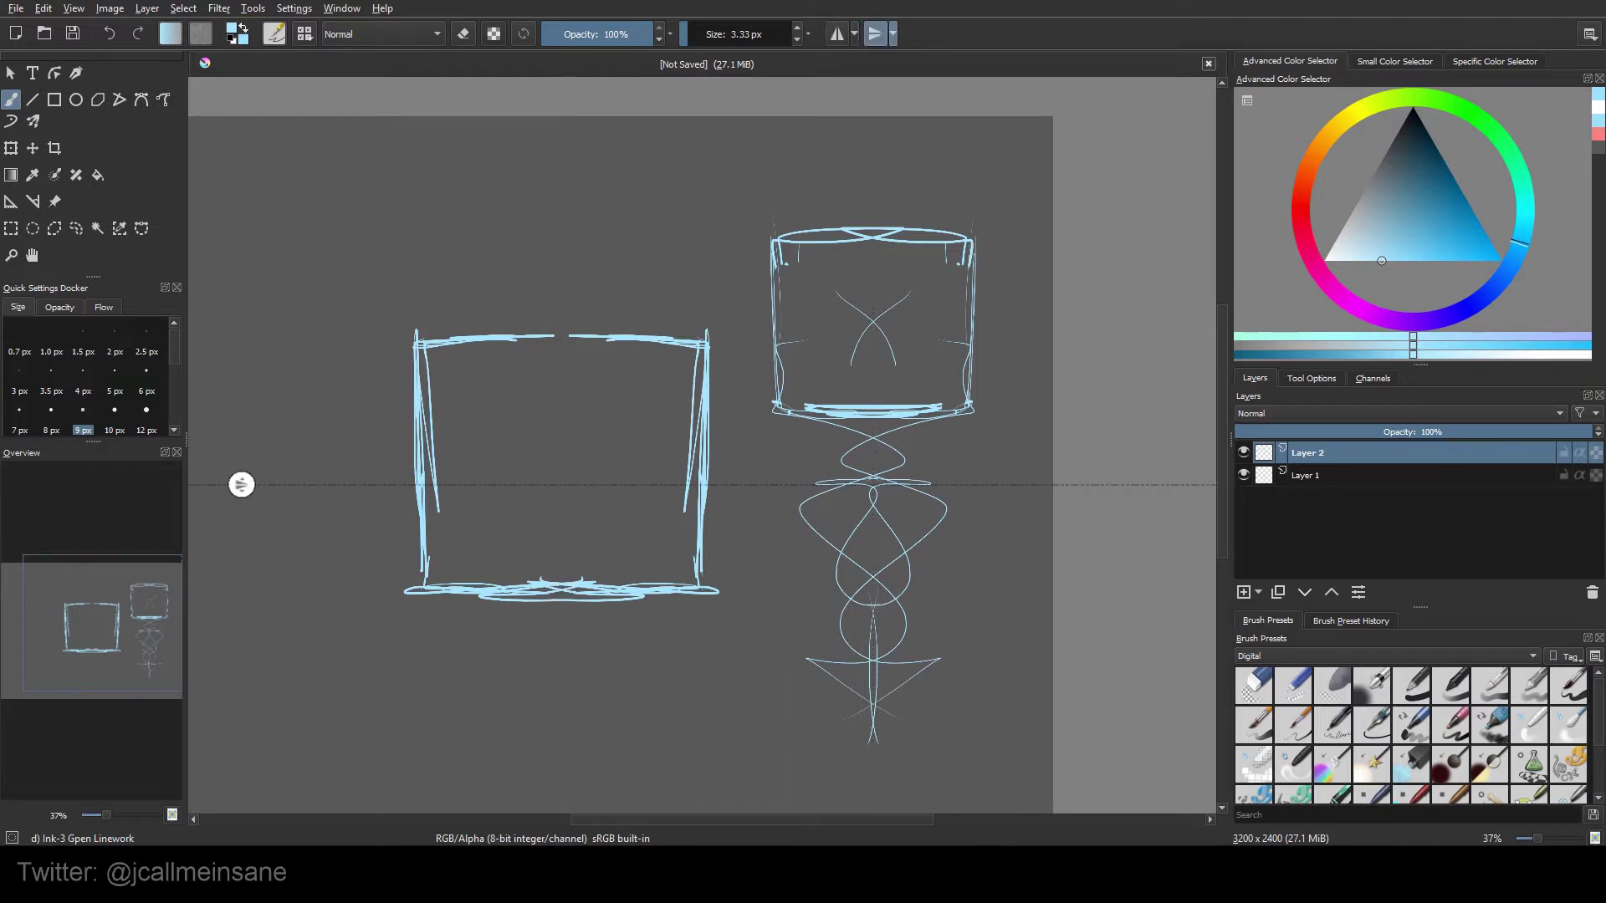
drag(662, 578, 821, 577)
right_click(665, 500)
right_click(779, 527)
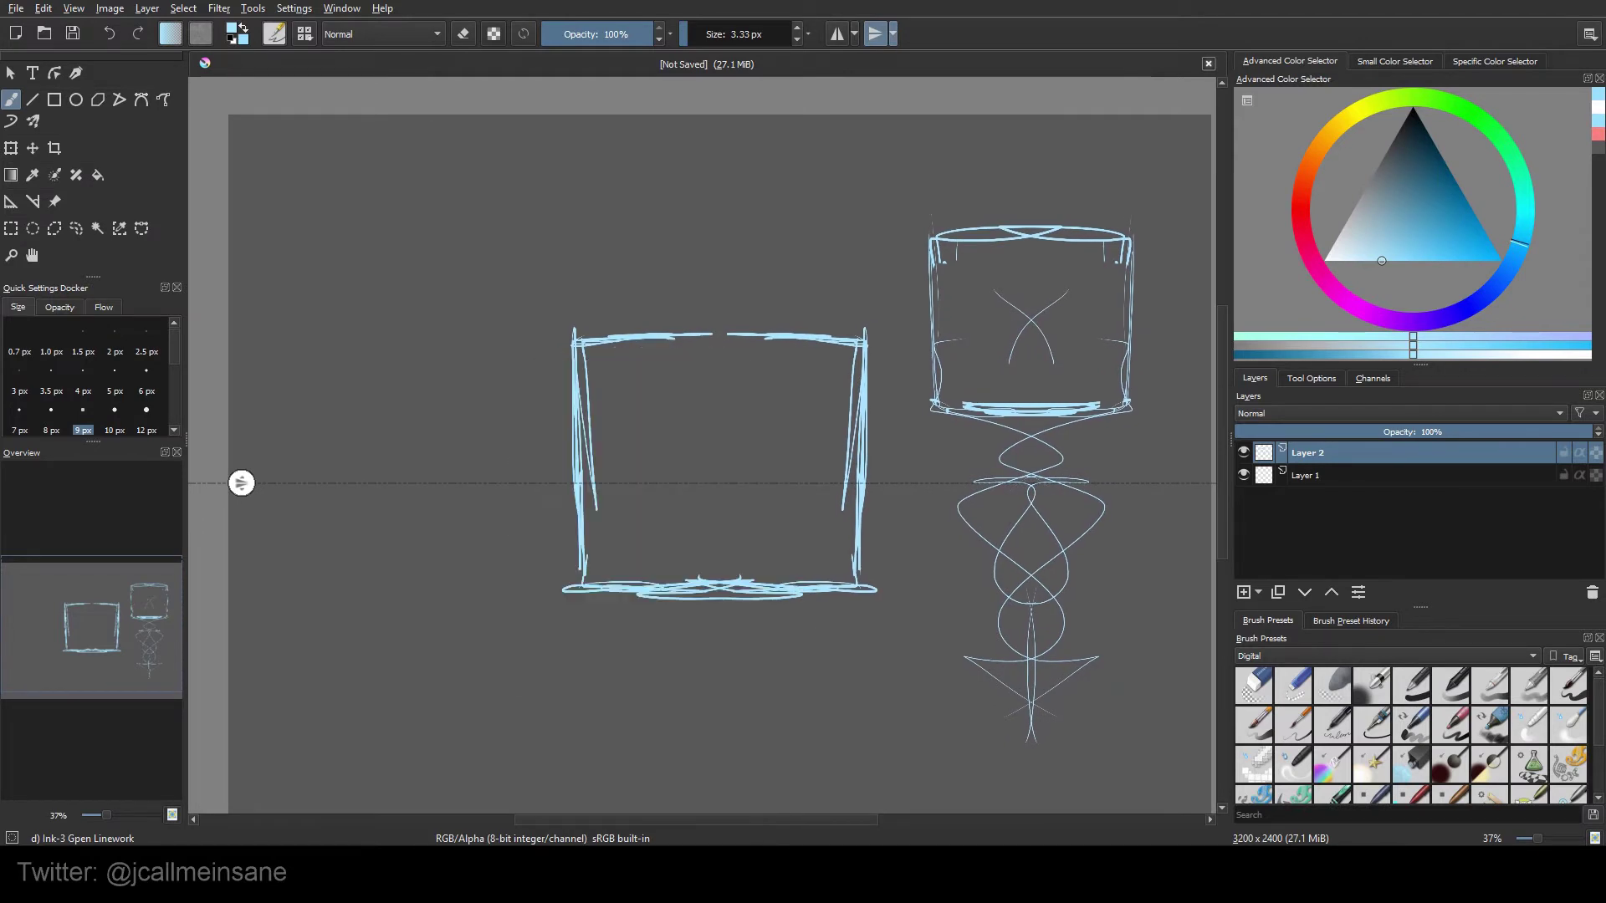
click(700, 34)
mouse_move(363, 482)
mouse_down()
mouse_move(439, 421)
mouse_move(550, 462)
mouse_move(723, 453)
mouse_move(872, 412)
mouse_move(945, 502)
mouse_up()
key(ctrl+z)
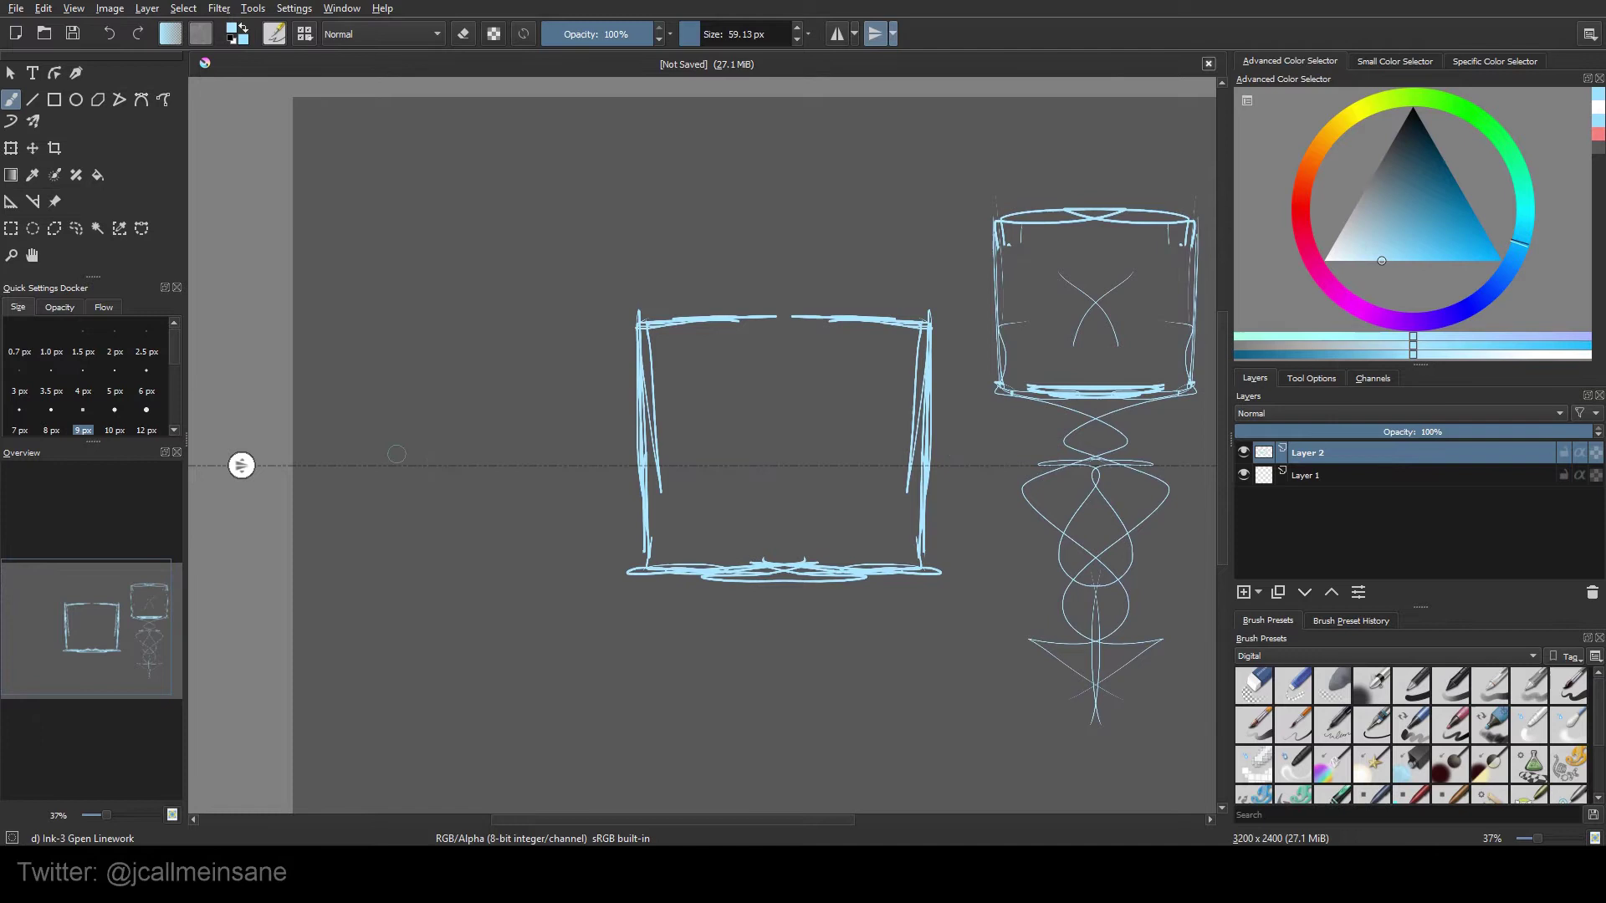
click(374, 438)
key(ctrl+z)
key(ctrl+z)
key(ctrl+z)
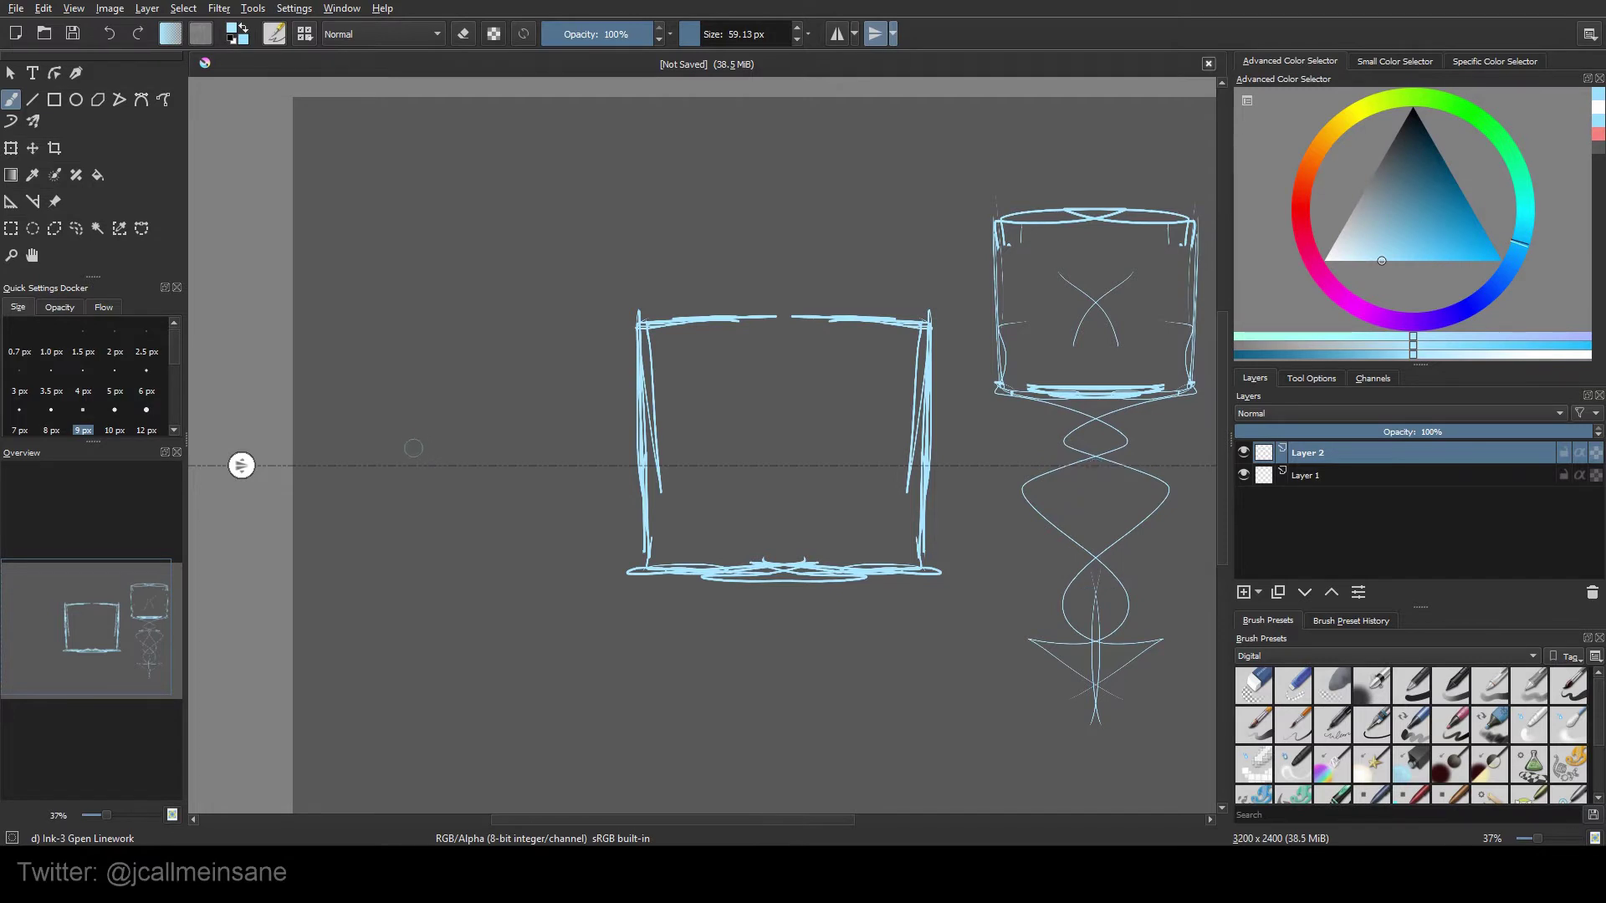
Sketch the sword's mirrored crossguard, long blade edges and arrowhead tip
mouse_move(416, 448)
shift+mouse_down()
mouse_move(385, 448)
mouse_move(524, 449)
mouse_move(520, 418)
shift+mouse_up()
drag(520, 419, 545, 469)
mouse_move(541, 421)
mouse_down()
mouse_move(547, 445)
mouse_move(588, 423)
mouse_up()
mouse_move(593, 434)
mouse_down()
mouse_move(529, 441)
mouse_move(751, 423)
mouse_up()
mouse_move(548, 438)
mouse_down()
mouse_move(769, 434)
mouse_move(834, 465)
mouse_up()
drag(668, 465, 553, 465)
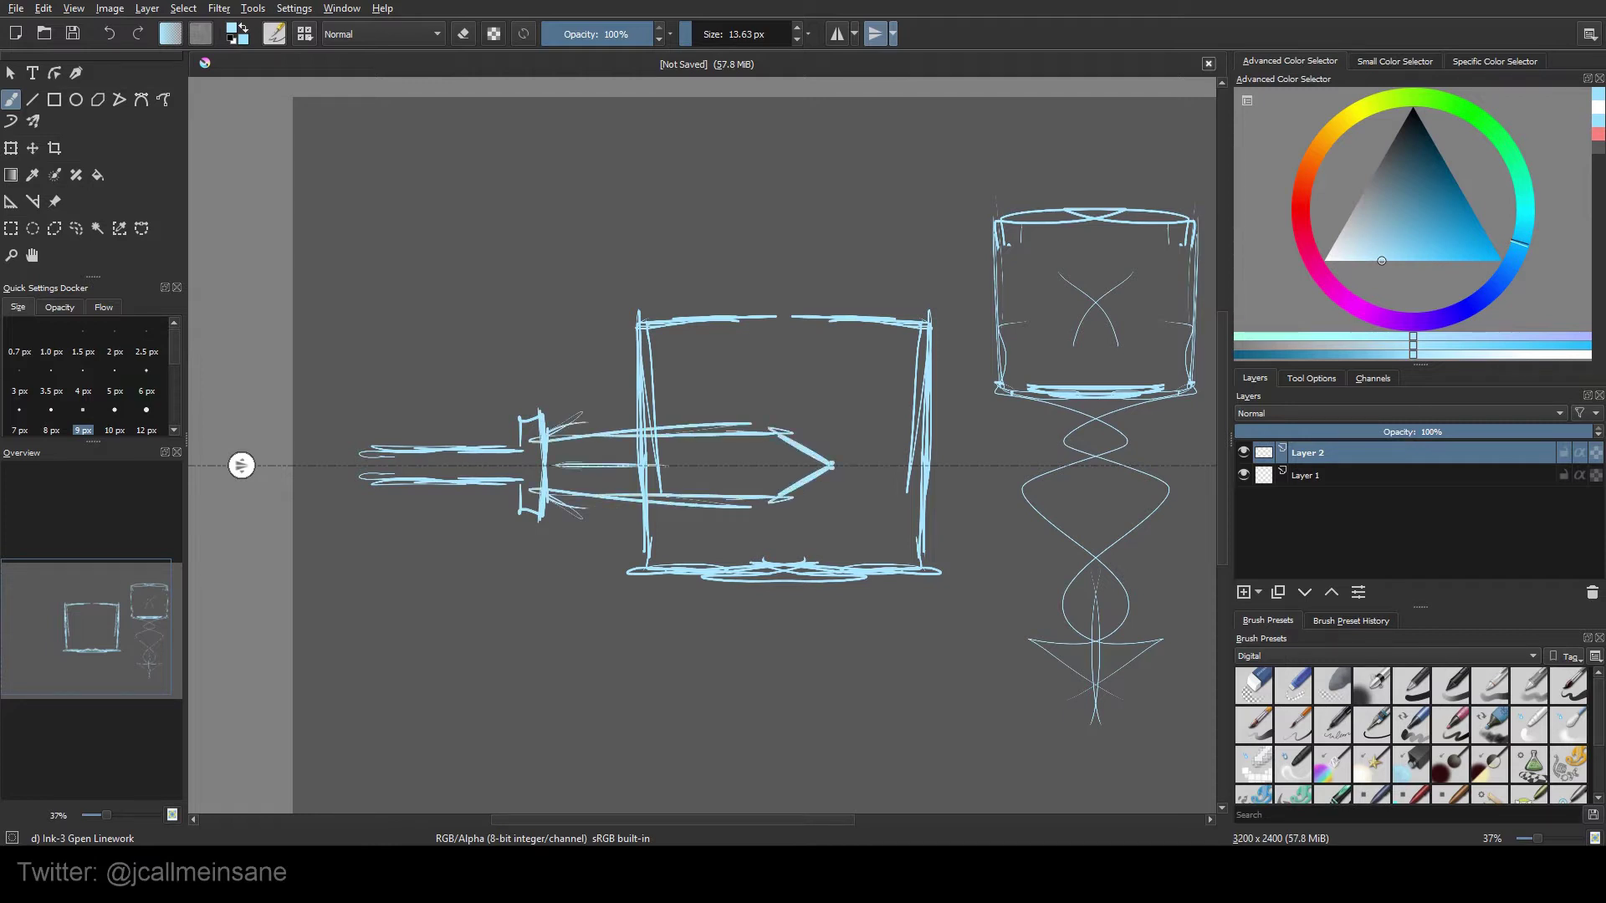
Add the round pommel with bar and X, plus mirrored spiked horns and crescent spikes
mouse_move(366, 446)
mouse_down()
mouse_move(367, 465)
mouse_move(393, 465)
mouse_move(327, 465)
mouse_up()
drag(366, 440, 322, 465)
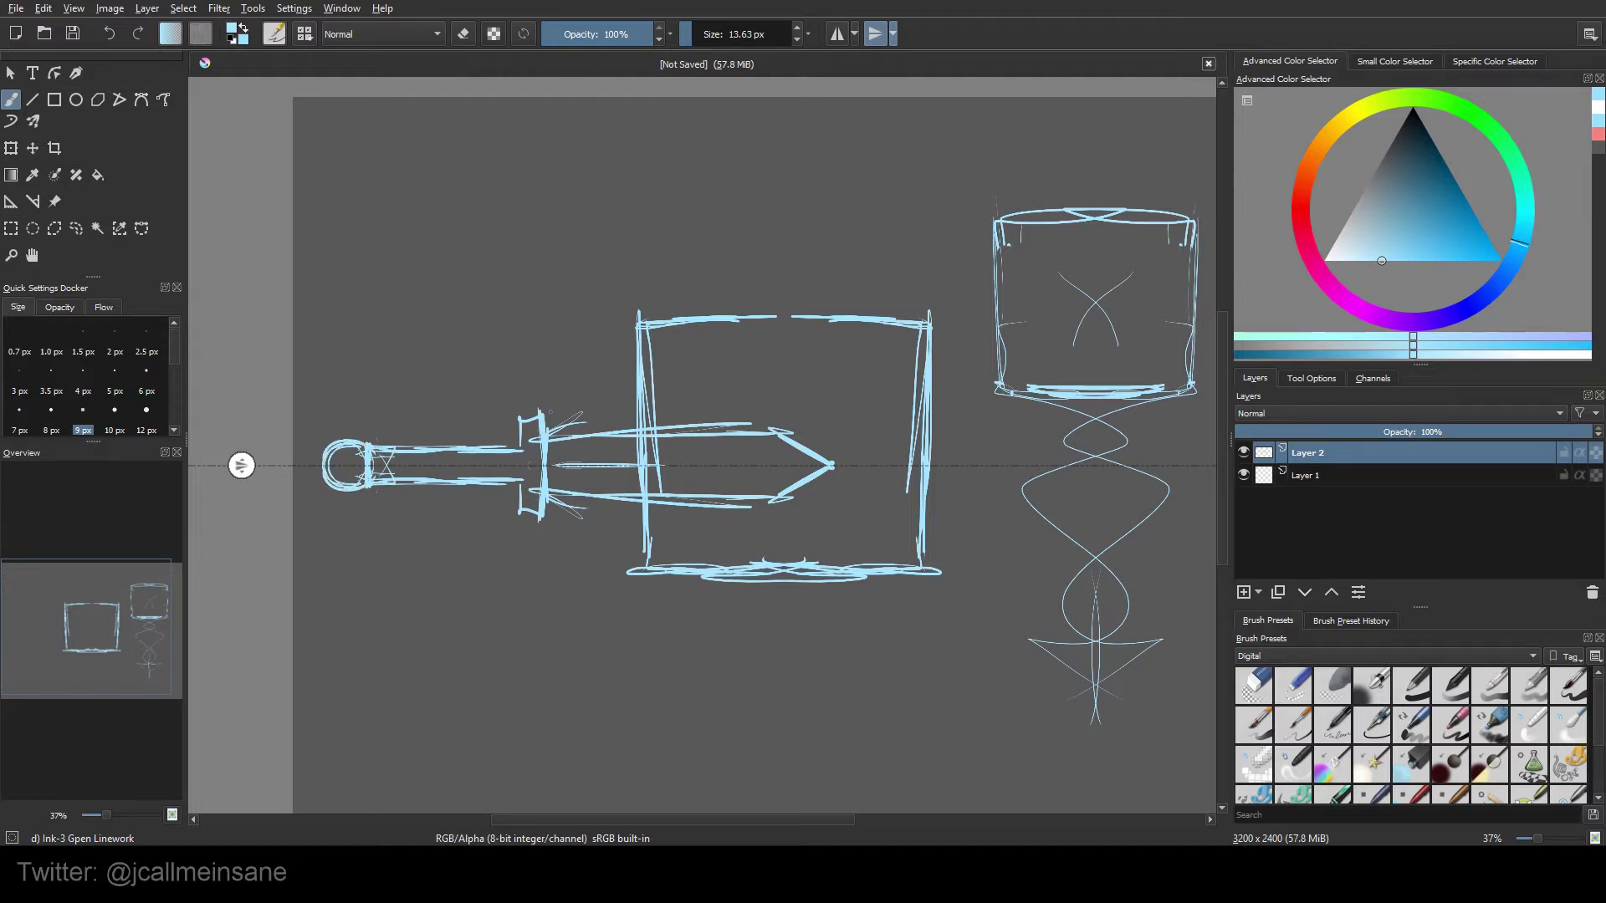
drag(542, 414, 574, 377)
mouse_move(575, 377)
mouse_down()
mouse_move(524, 420)
mouse_move(476, 401)
mouse_move(516, 366)
mouse_move(521, 417)
mouse_move(618, 401)
mouse_up()
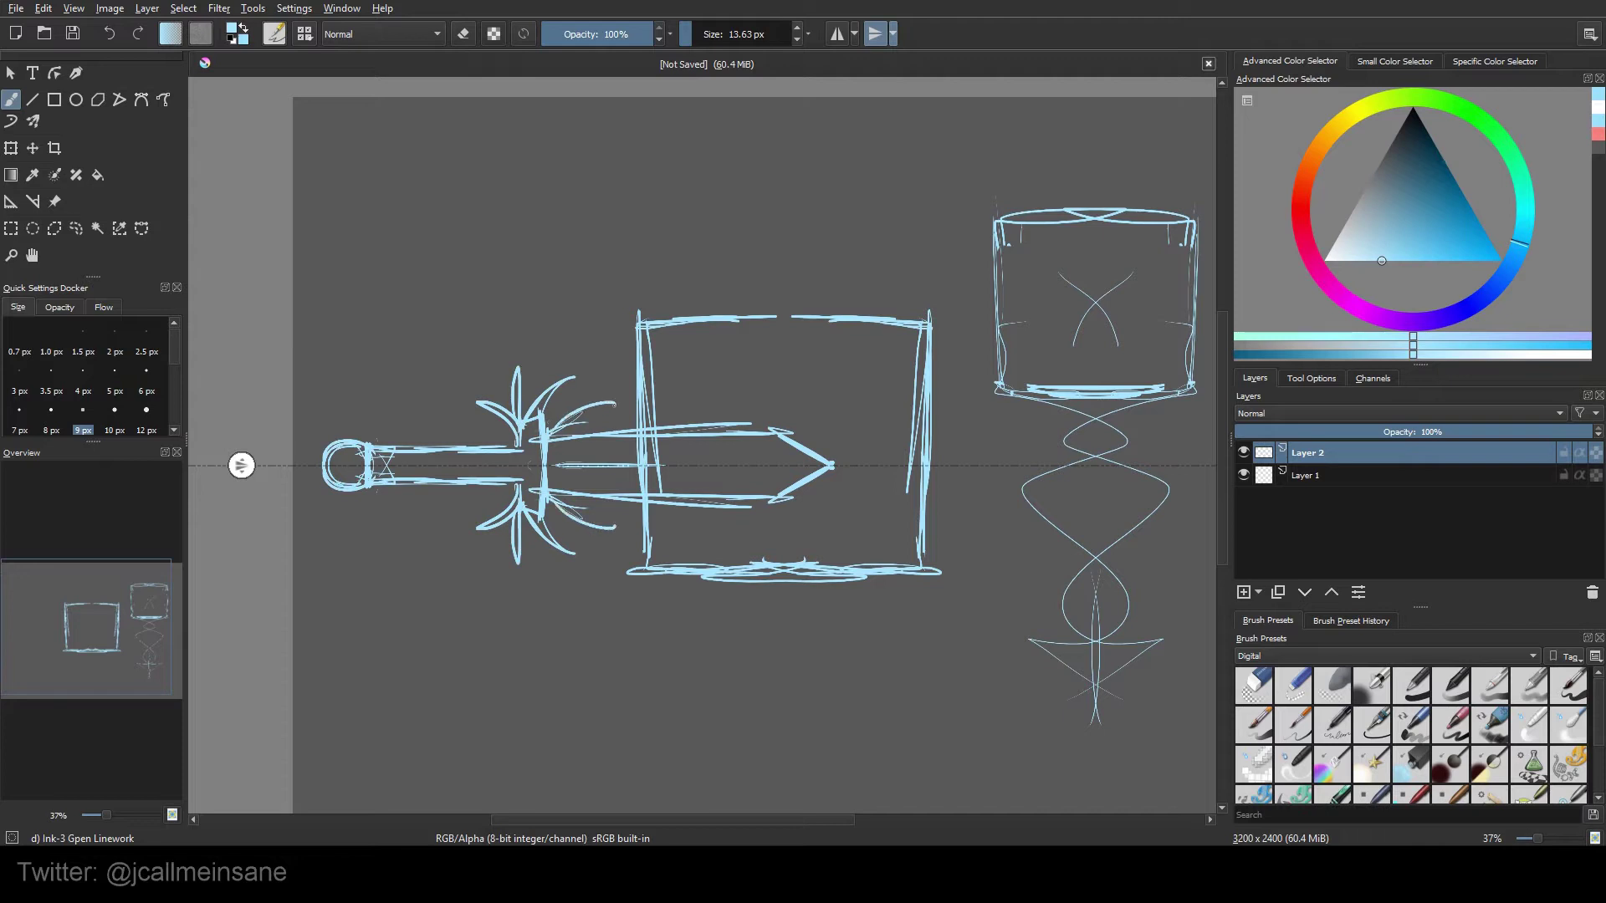
drag(552, 458, 615, 405)
Erase stray line bits and the box's right edge with the circle eraser
right_click(742, 457)
click(725, 343)
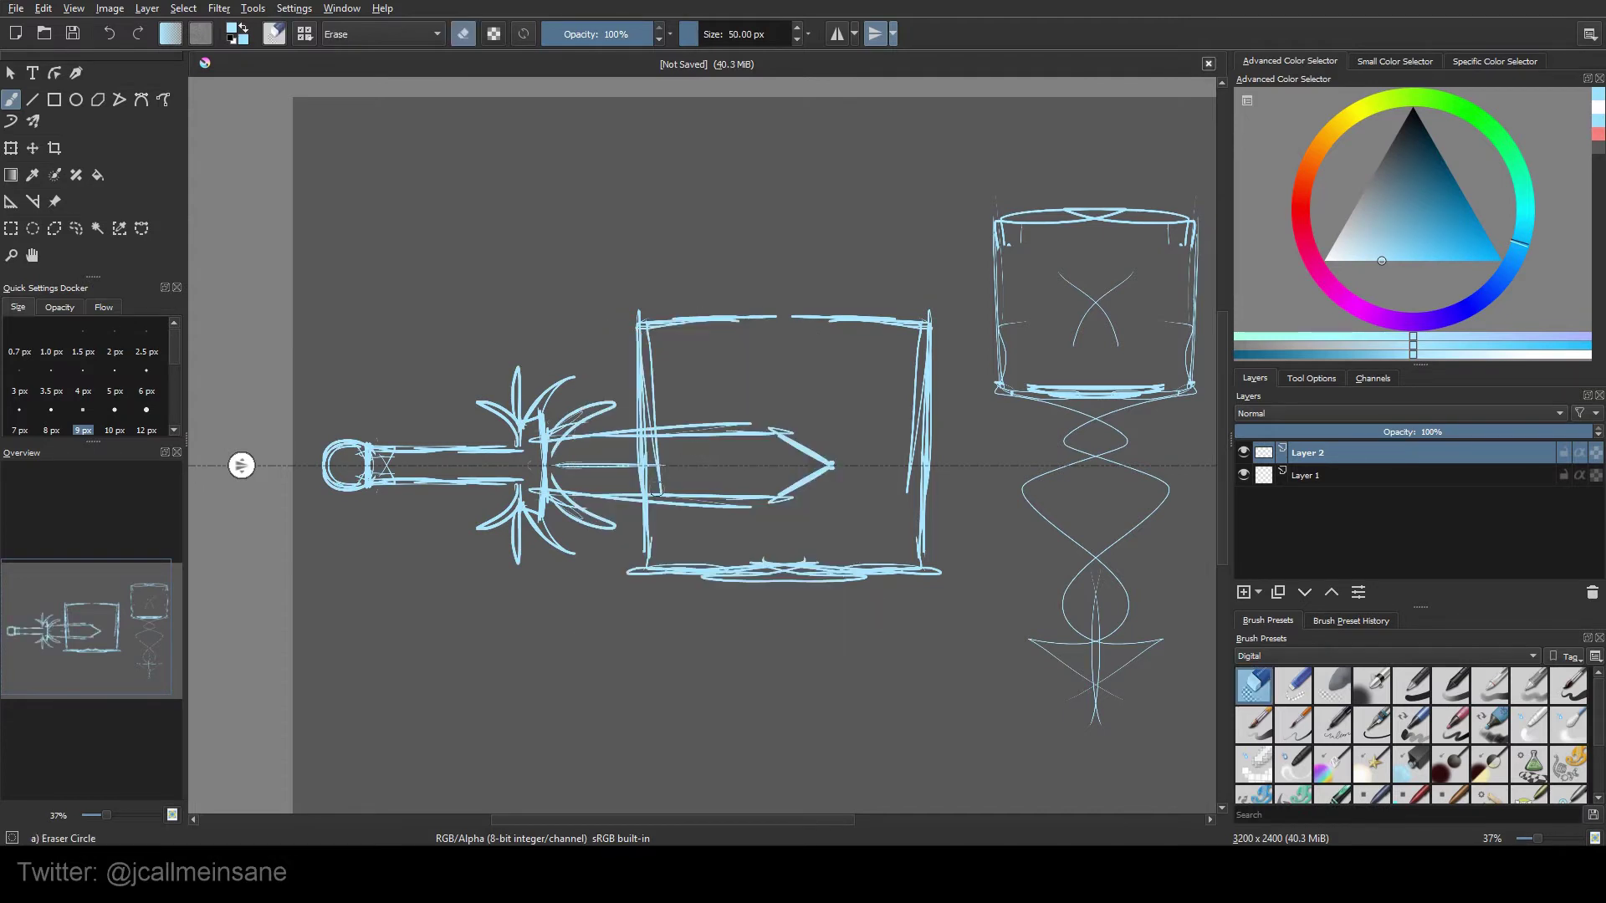
drag(614, 465, 671, 454)
mouse_move(923, 470)
mouse_down()
mouse_move(920, 535)
mouse_move(925, 380)
mouse_move(916, 439)
mouse_move(847, 574)
mouse_up()
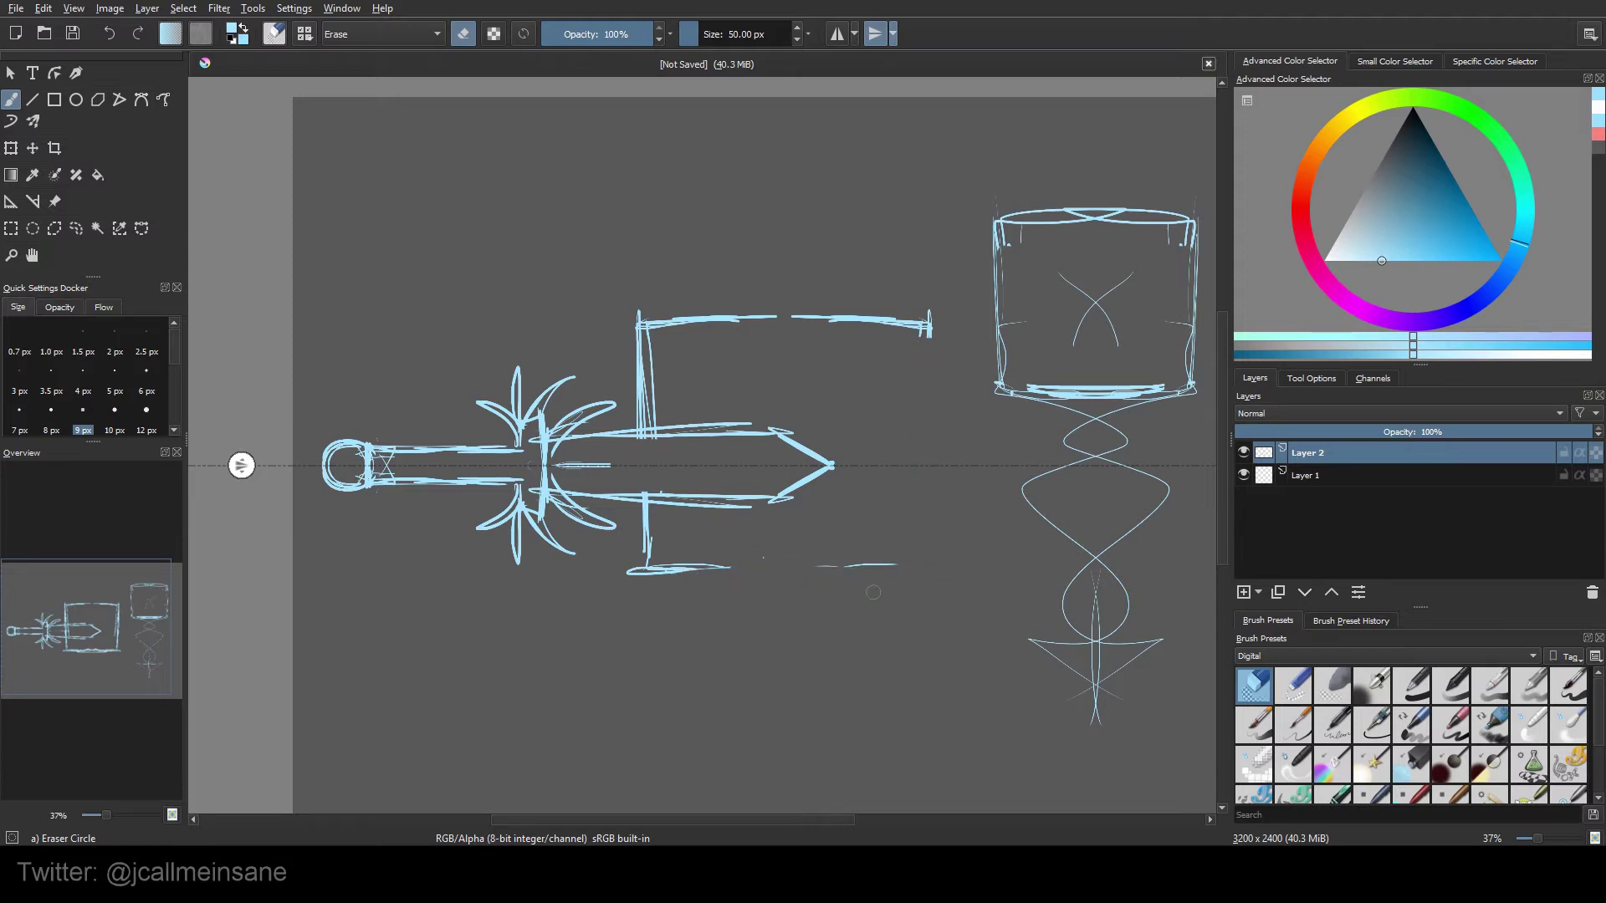
With a 55 px Gpen, draw thick mirrored horizontal strokes and a bar at the box's right
right_click(846, 574)
click(940, 587)
drag(707, 573, 943, 560)
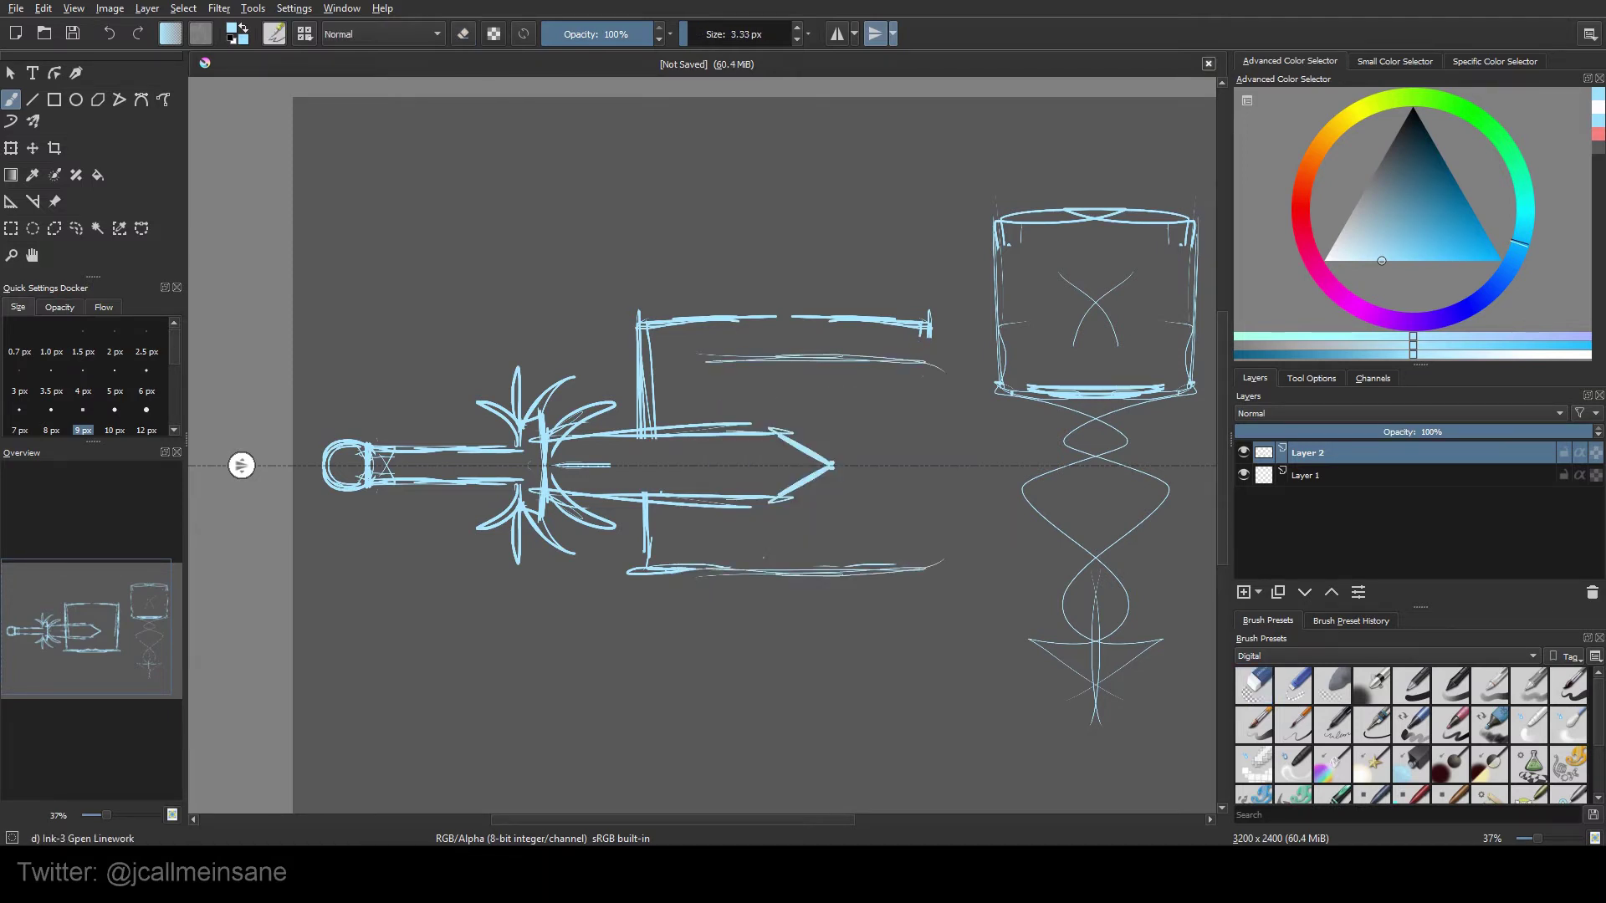
key(ctrl+z)
key(ctrl+z)
click(699, 34)
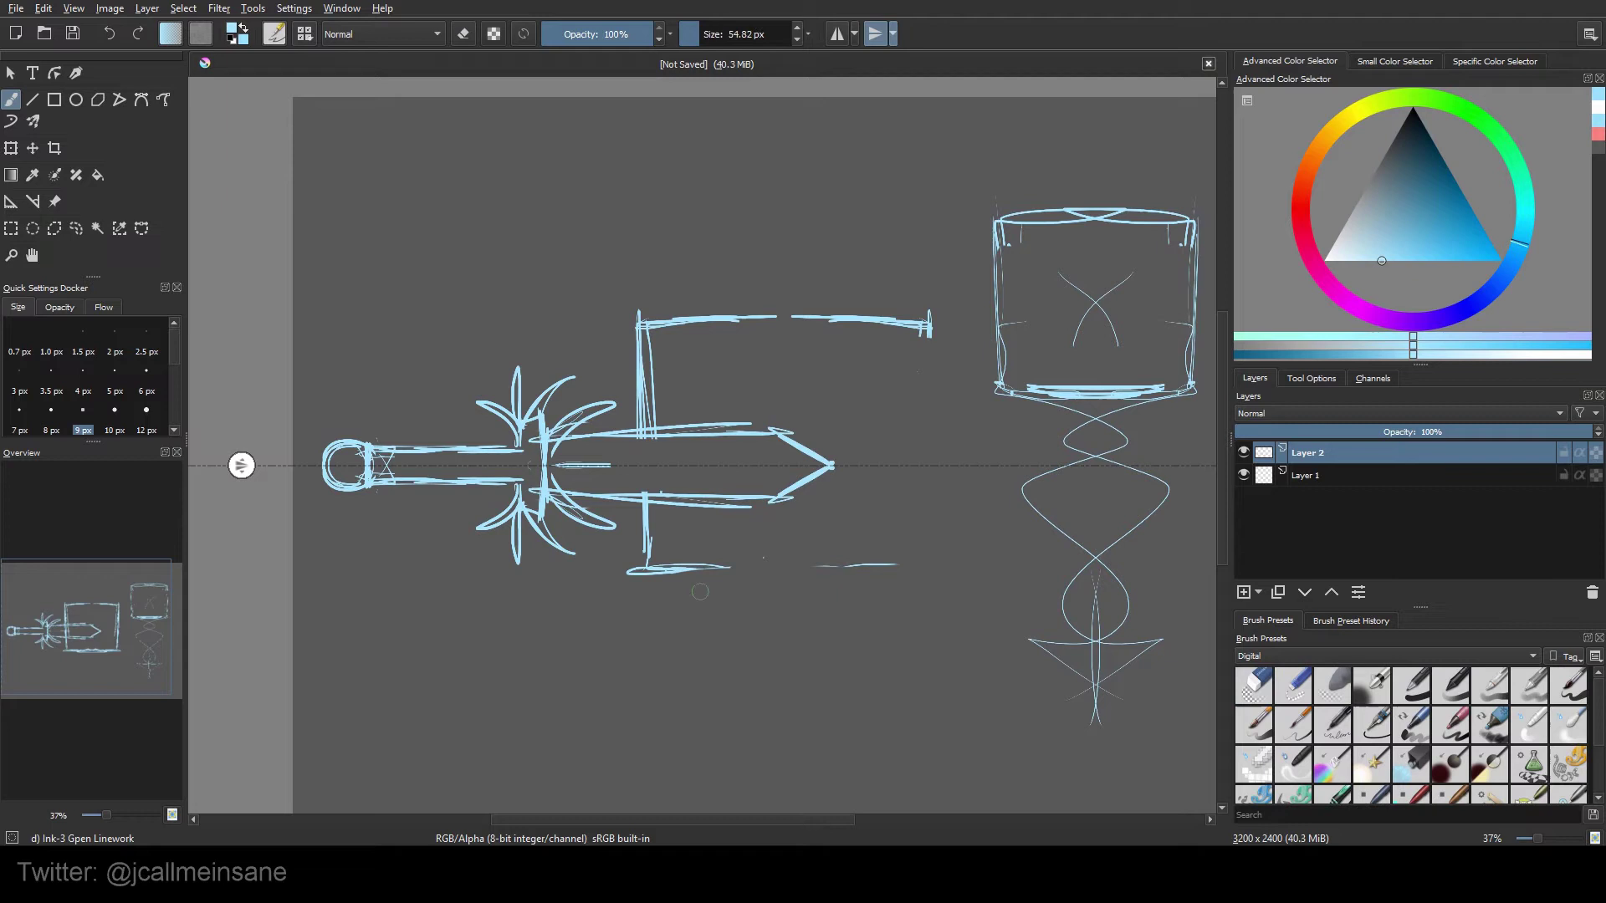
drag(662, 562, 904, 549)
drag(782, 565, 918, 554)
mouse_move(917, 329)
mouse_down()
mouse_move(922, 396)
mouse_move(919, 333)
mouse_up()
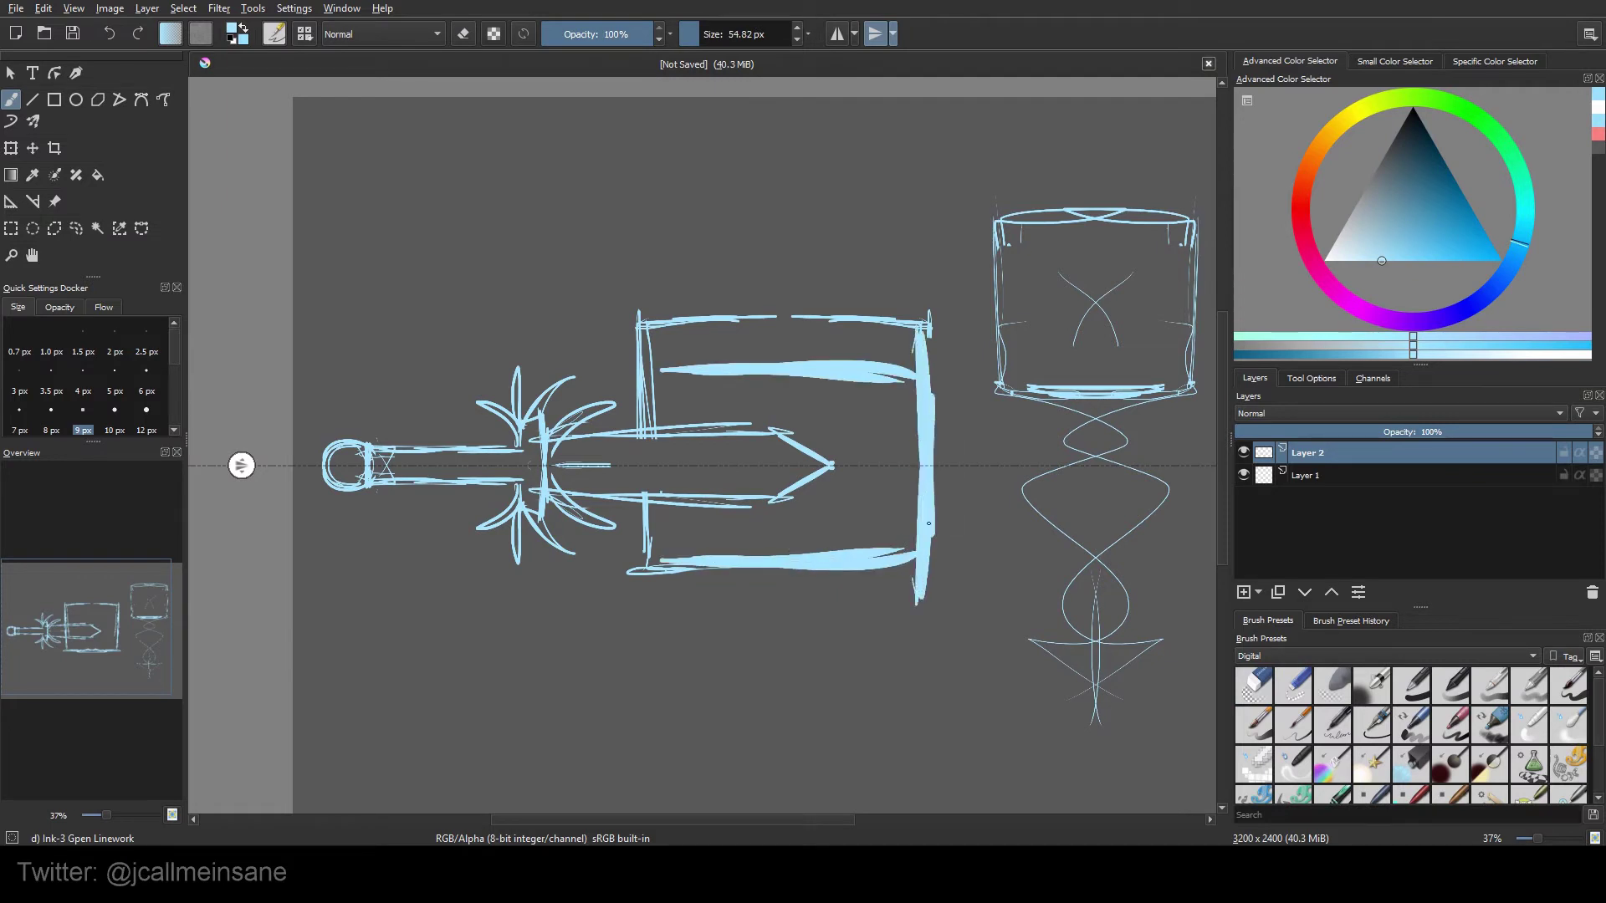
Erase most of the thick horizontal strokes, then return to the Gpen brush
right_click(914, 418)
click(904, 261)
mouse_move(775, 368)
mouse_down()
mouse_move(684, 369)
mouse_move(905, 371)
mouse_up()
drag(696, 368, 662, 369)
right_click(802, 393)
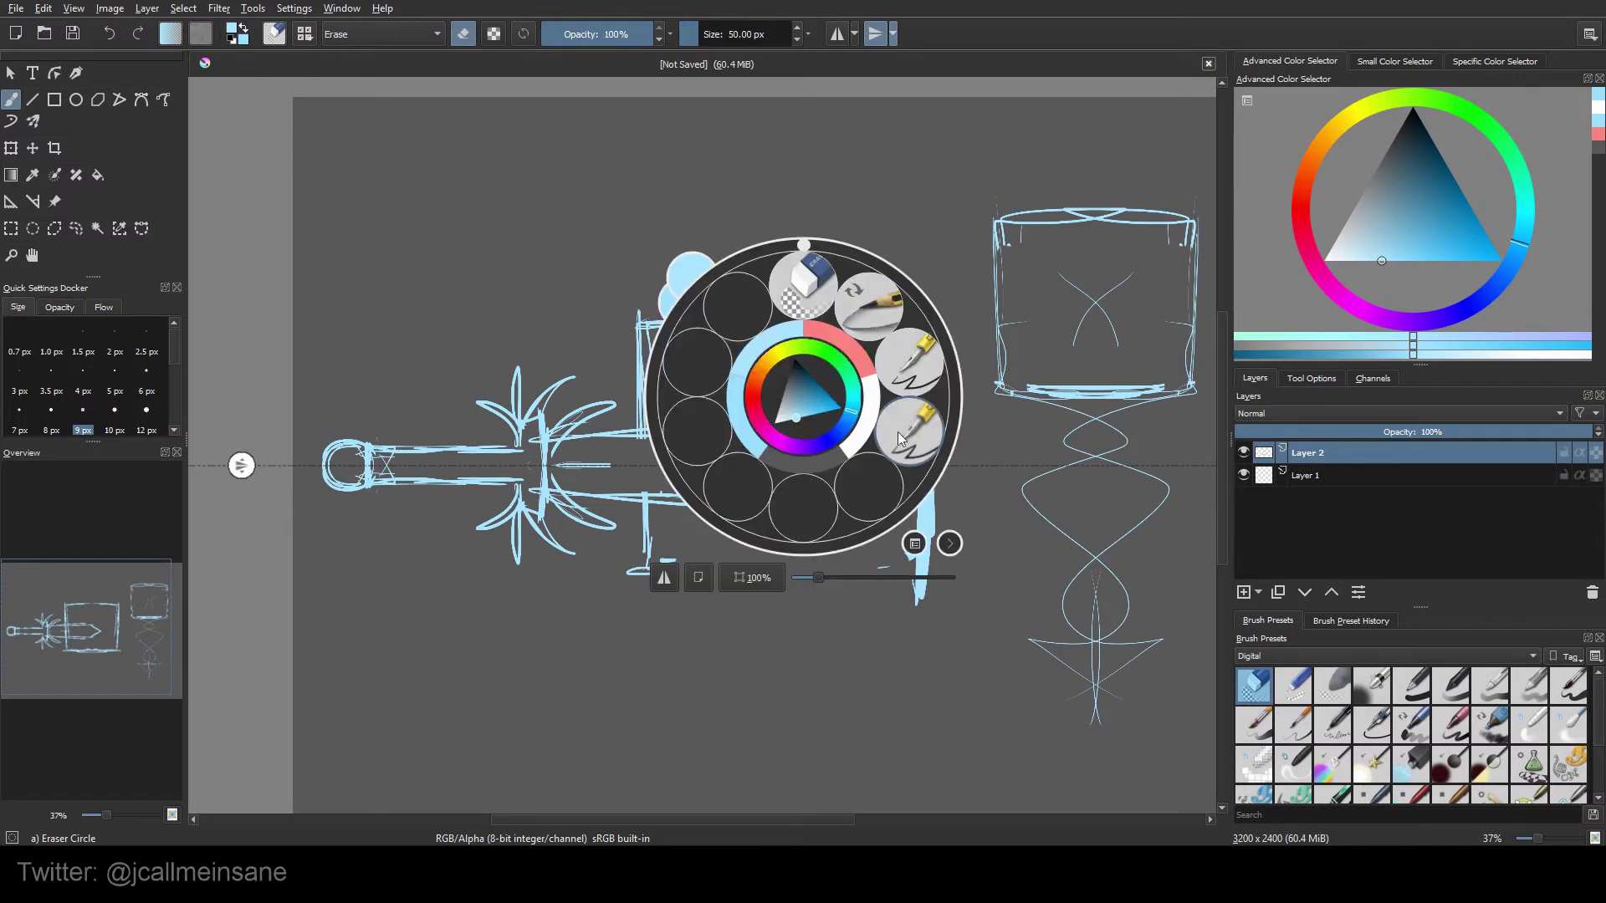
click(897, 432)
drag(828, 613, 865, 557)
click(893, 34)
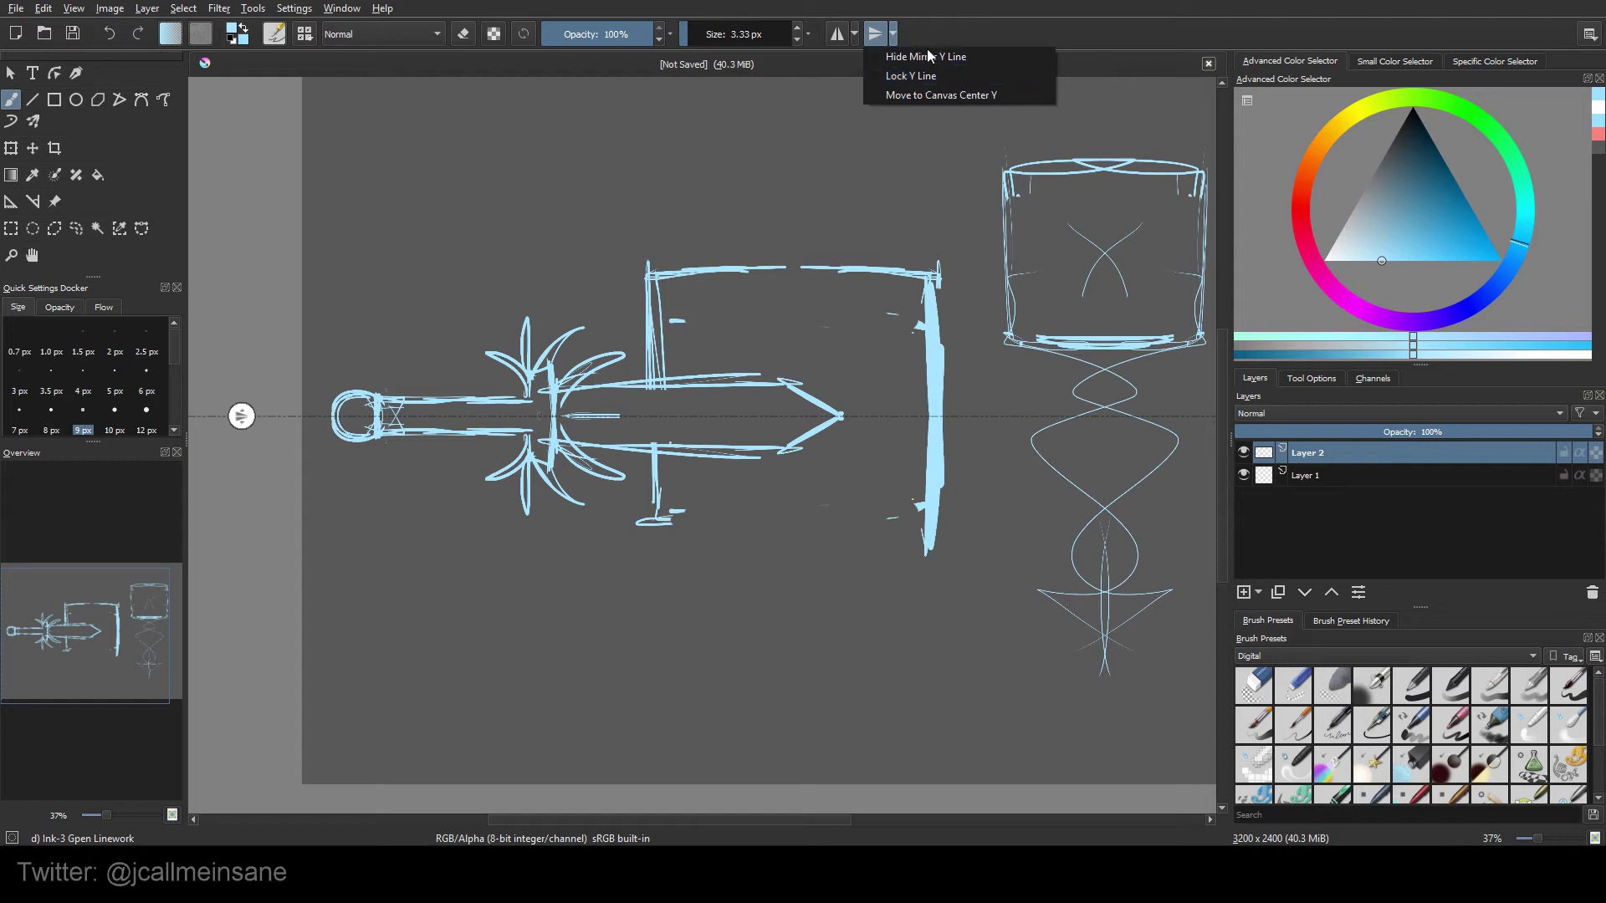
Lock the Mirror Y line, centre it vertically on the canvas, and zoom out to view everything
click(978, 56)
click(915, 56)
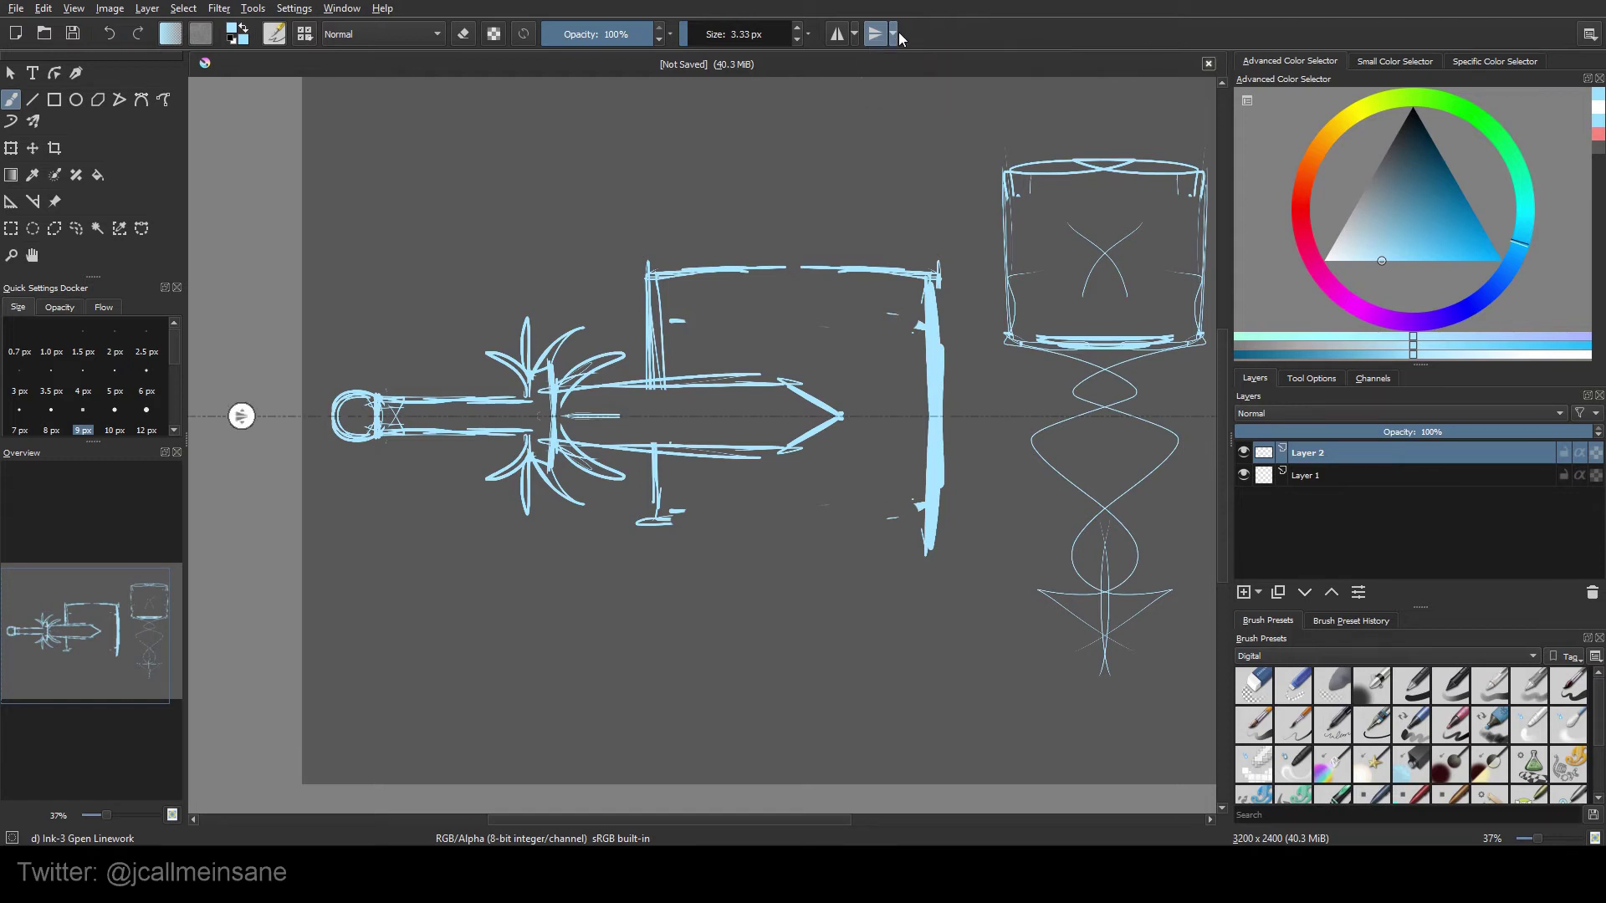
click(893, 33)
click(912, 76)
click(893, 33)
click(916, 97)
click(893, 34)
click(910, 90)
scroll(949, 286, down, 1)
mouse_move(949, 284)
mouse_down()
mouse_move(838, 326)
mouse_move(777, 321)
mouse_move(818, 327)
mouse_up()
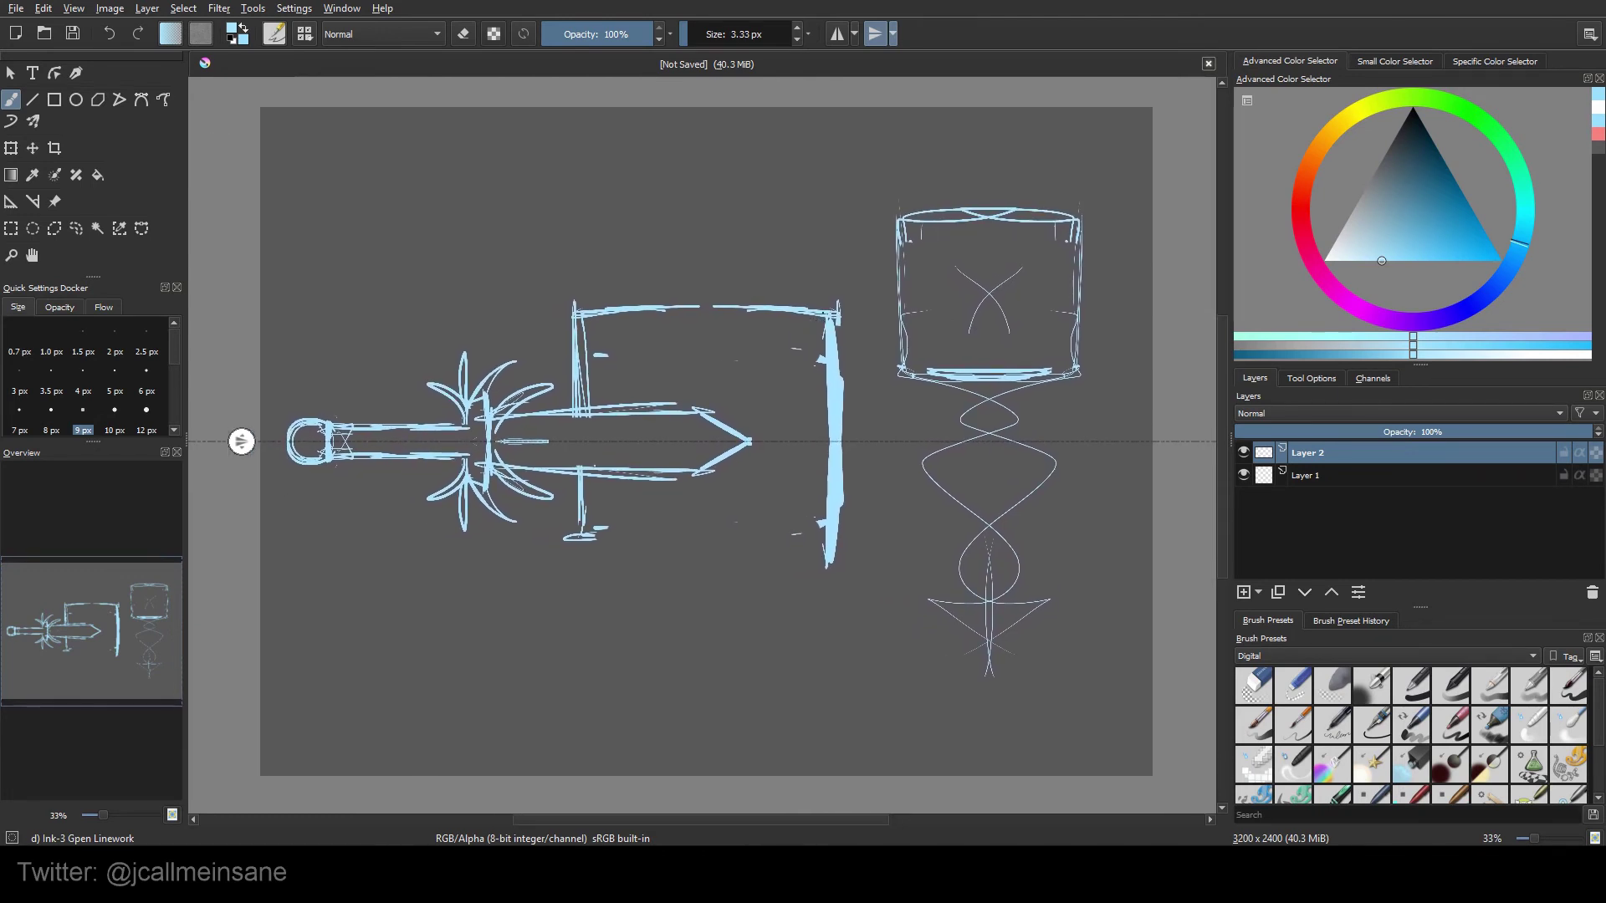